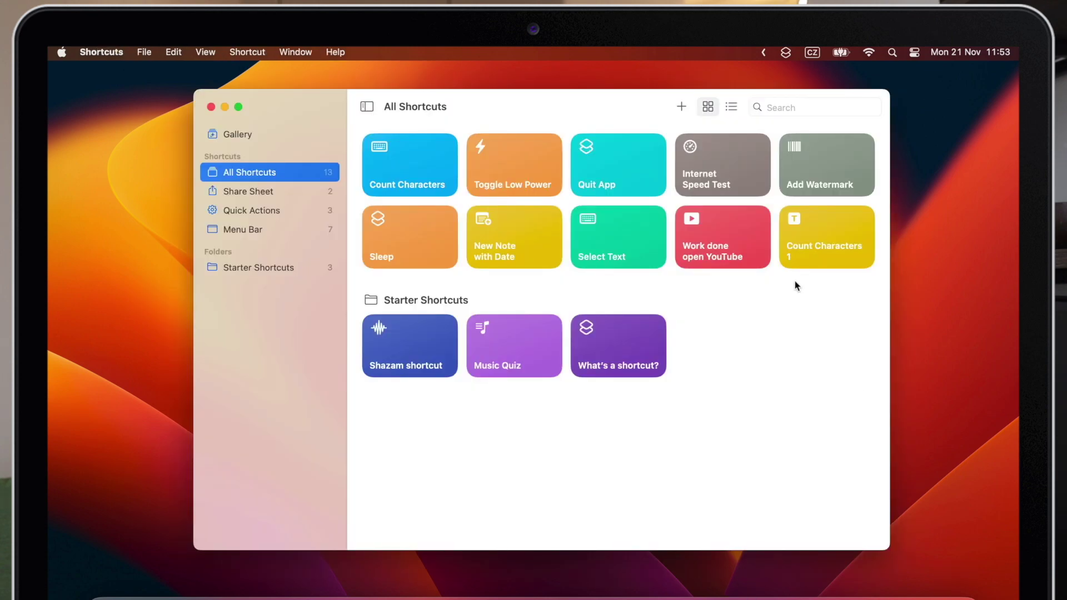
Start a new empty shortcut and add the Generate QR Code action found by searching 'QR'
{"action": "left_click", "coordinate": [679, 107]}
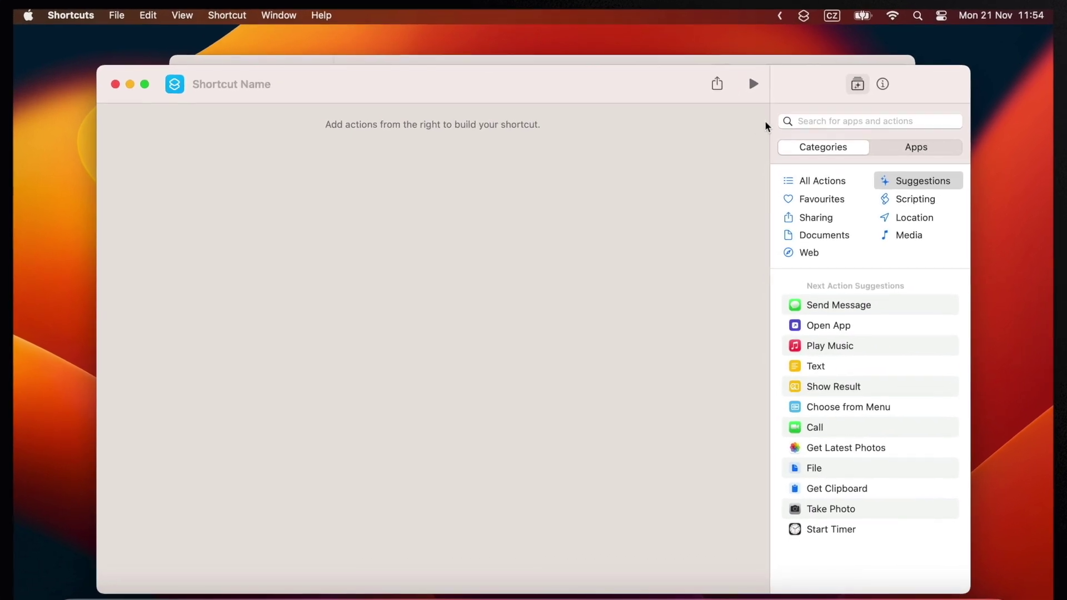
{"action": "left_click", "coordinate": [789, 138]}
{"action": "type", "text": "QR"}
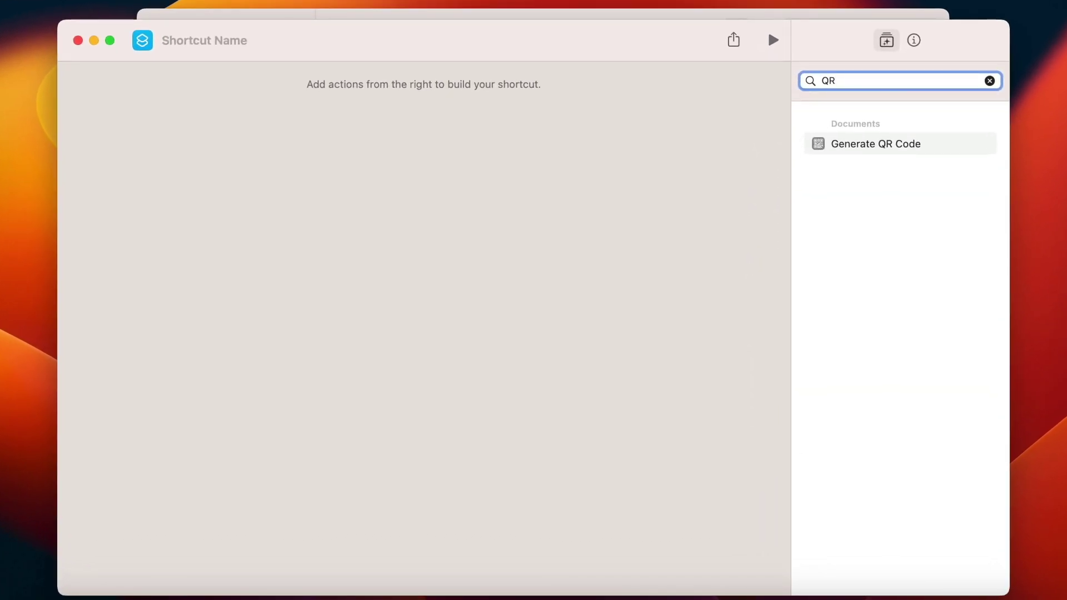
{"action": "double_click", "coordinate": [869, 145]}
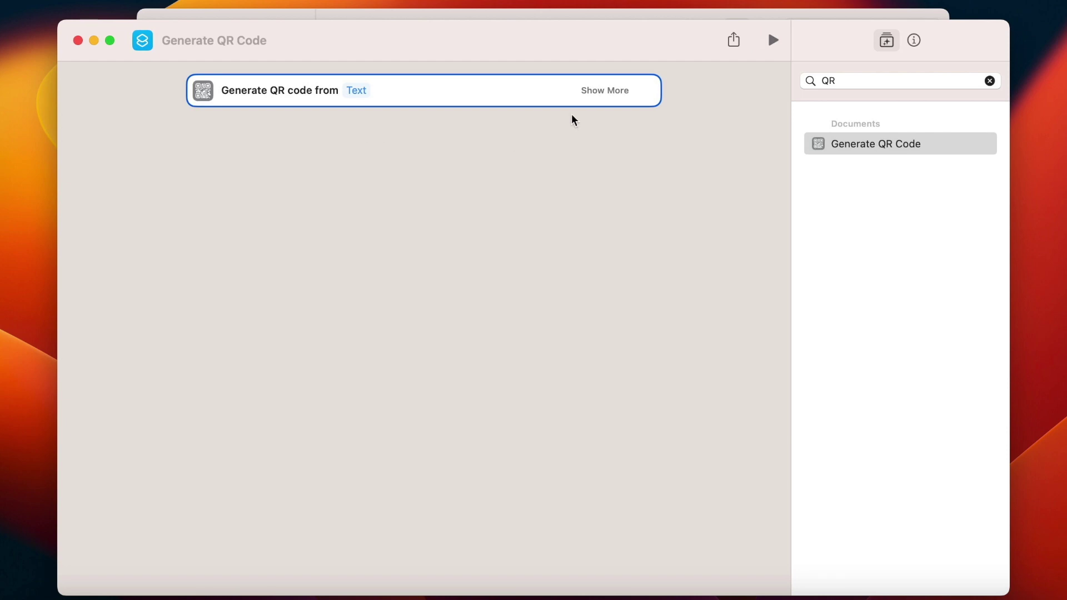
{"action": "left_click", "coordinate": [365, 88]}
{"action": "type", "text": "qwerty"}
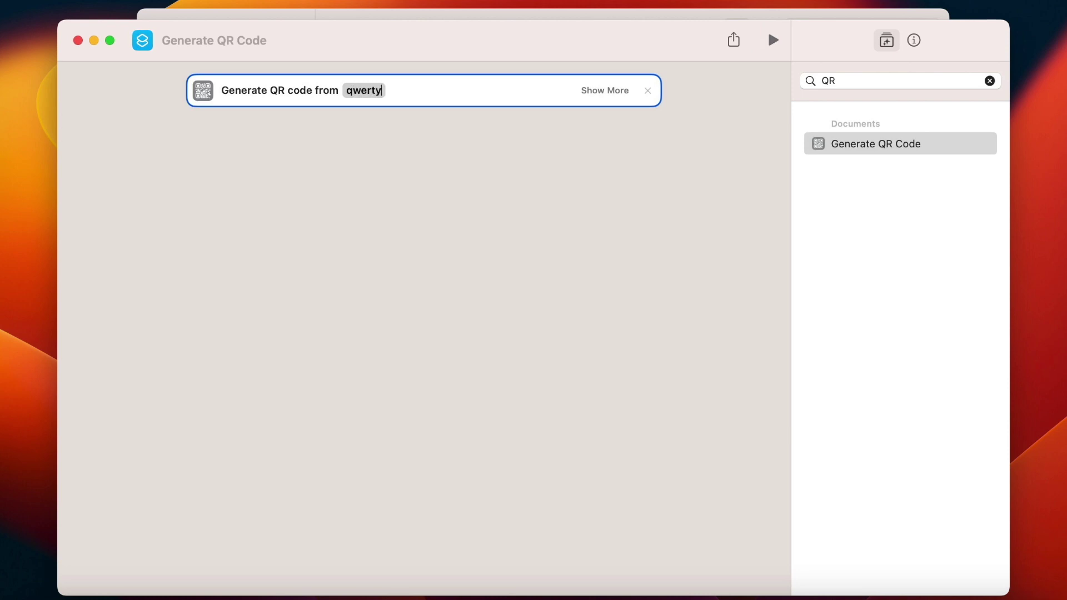
{"action": "key", "text": "Return"}
{"action": "left_click", "coordinate": [771, 41]}
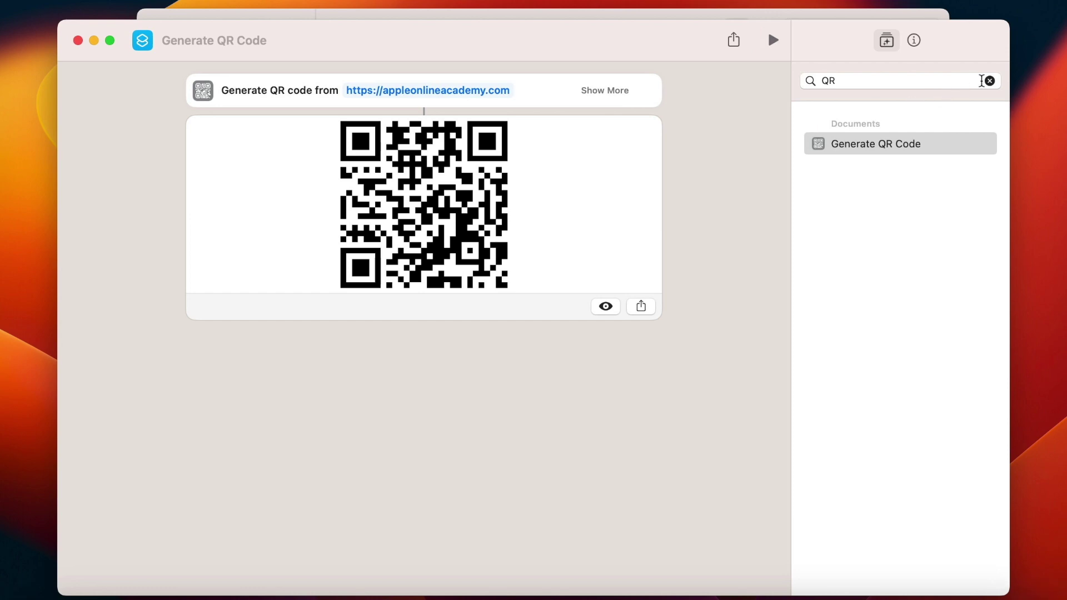
Search 'web' and place Get Current Web Page from Safari as the first action
{"action": "left_click", "coordinate": [989, 81]}
{"action": "type", "text": "web"}
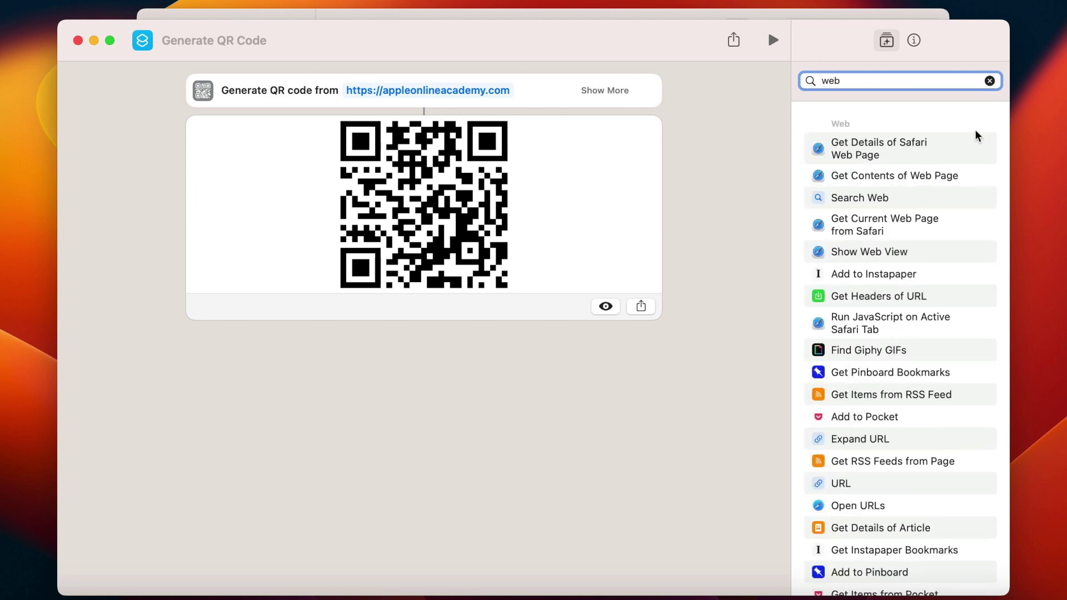
{"action": "left_click_drag", "start_coordinate": [841, 218], "coordinate": [364, 78]}
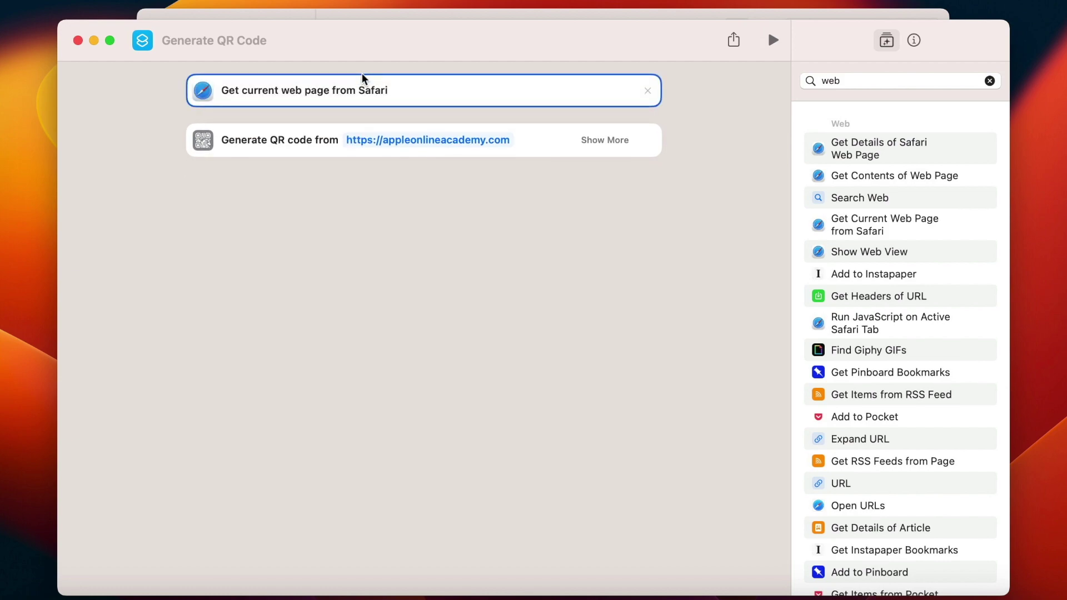
Replace the QR step's fixed URL with the Web Page variable
{"action": "left_click", "coordinate": [435, 141]}
{"action": "key", "text": "BackSpace"}
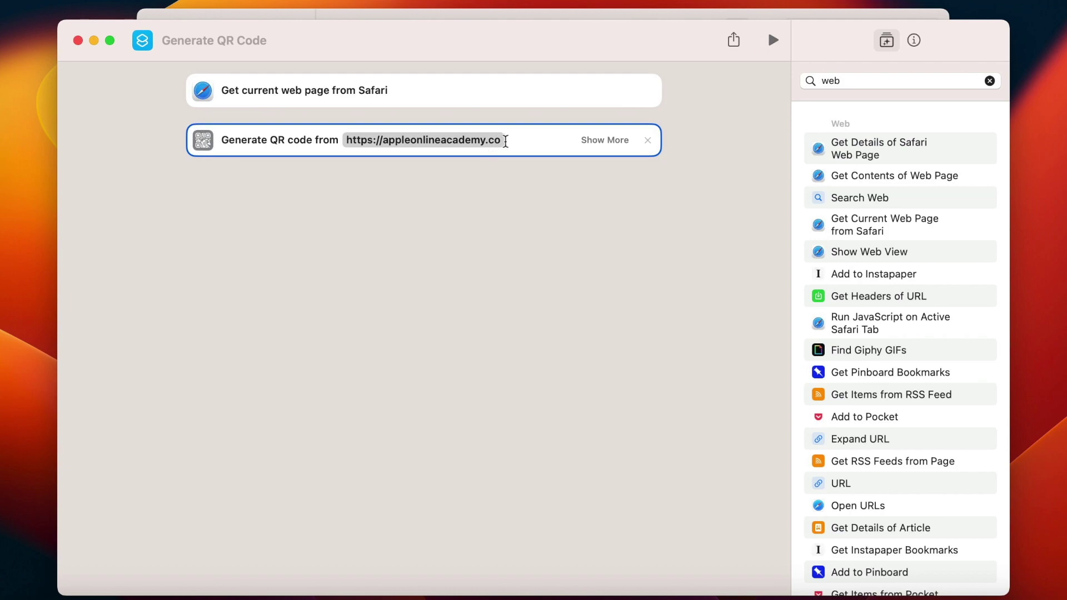
{"action": "left_click_drag", "start_coordinate": [503, 140], "coordinate": [340, 139]}
{"action": "key", "text": "BackSpace"}
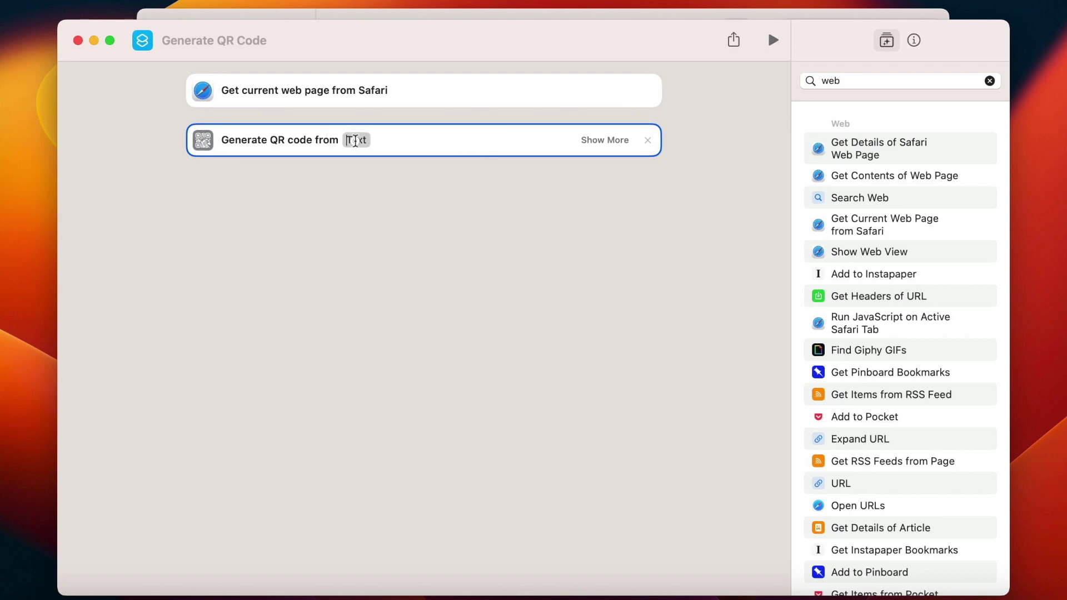
{"action": "right_click", "coordinate": [353, 141]}
{"action": "mouse_move", "coordinate": [401, 211]}
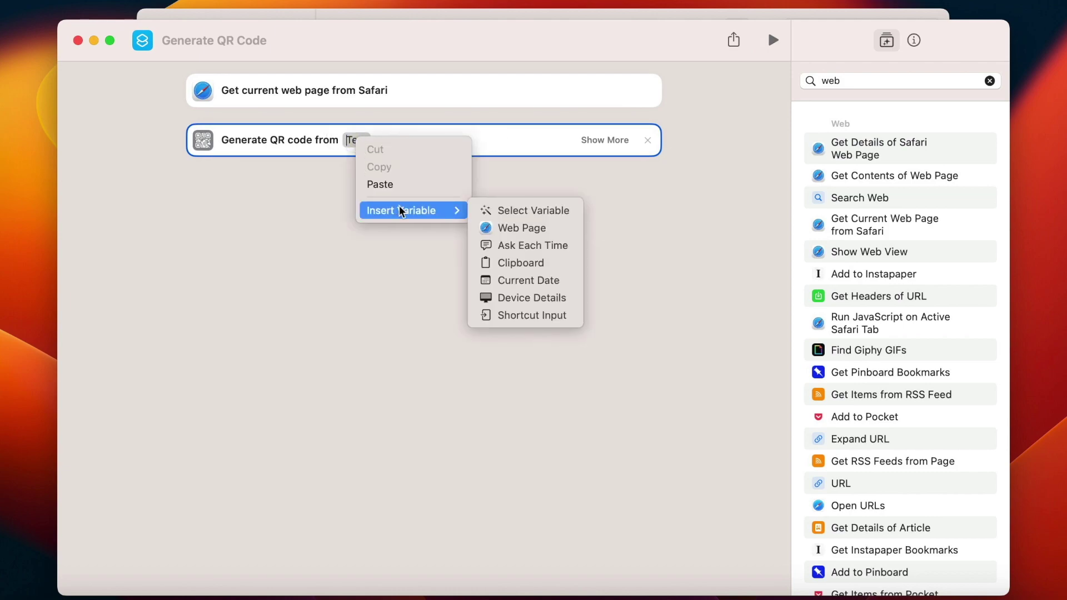
{"action": "left_click", "coordinate": [530, 210]}
{"action": "left_click", "coordinate": [431, 177]}
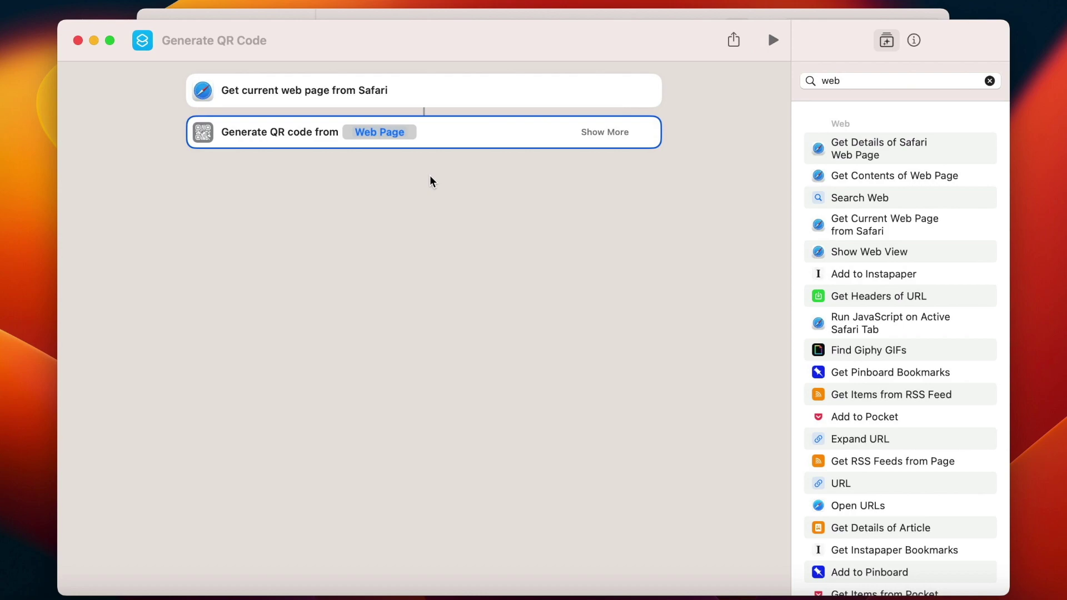
Add a Quick Look step showing the QR code, with Safari's Front Page tab made current
{"action": "left_click", "coordinate": [449, 207]}
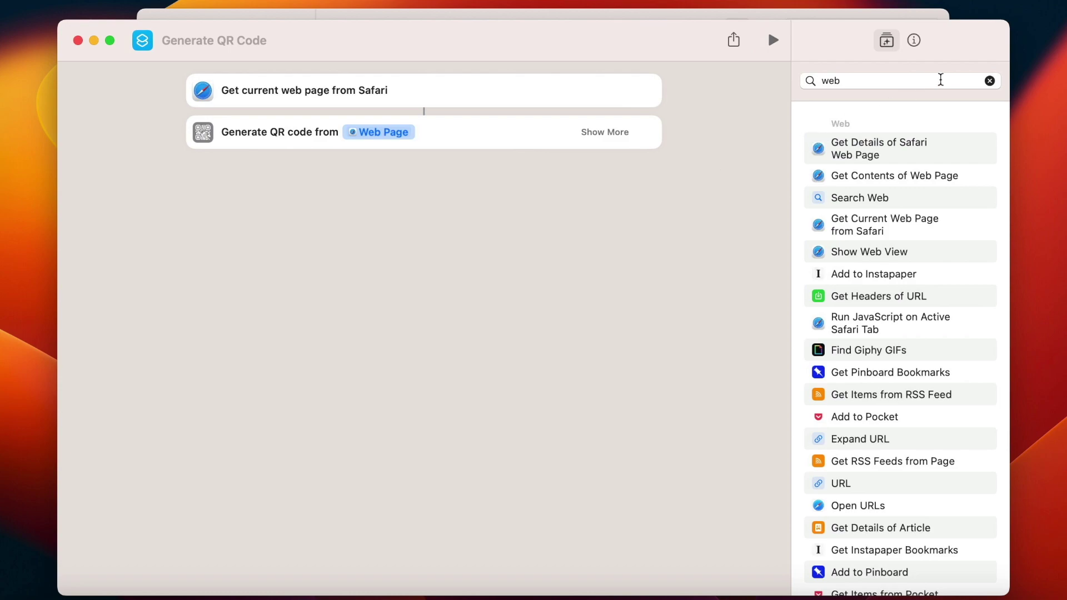
{"action": "left_click", "coordinate": [989, 82]}
{"action": "type", "text": "qui"}
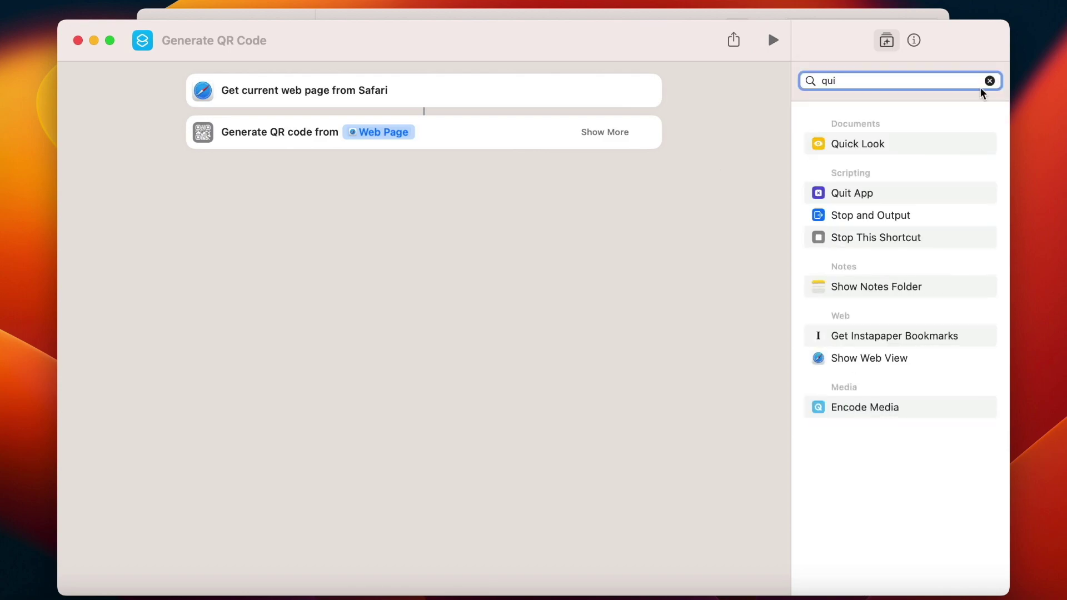
{"action": "double_click", "coordinate": [886, 144]}
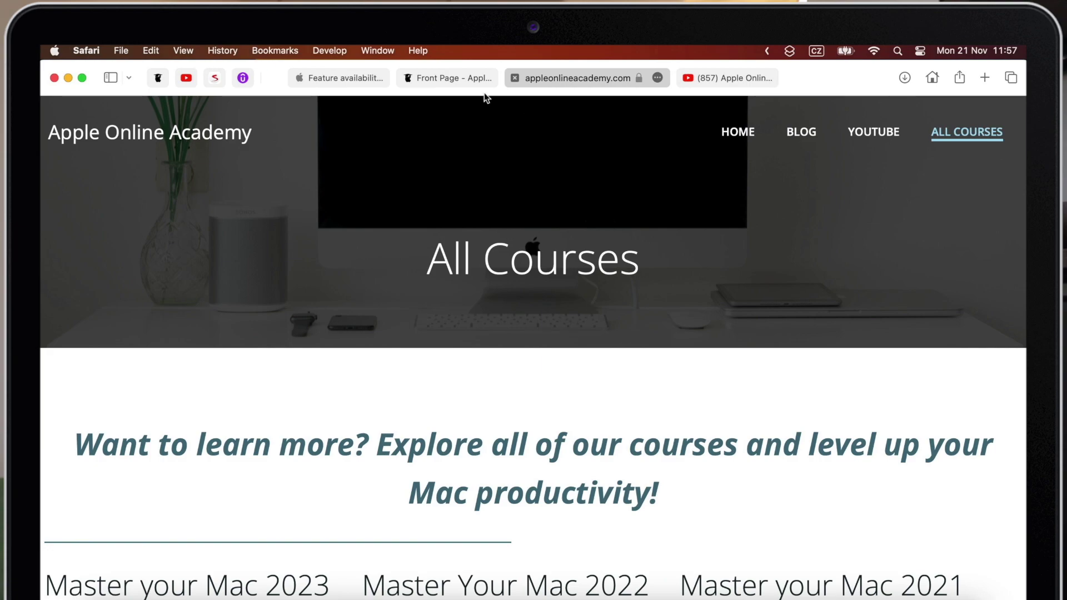
{"action": "left_click", "coordinate": [479, 80]}
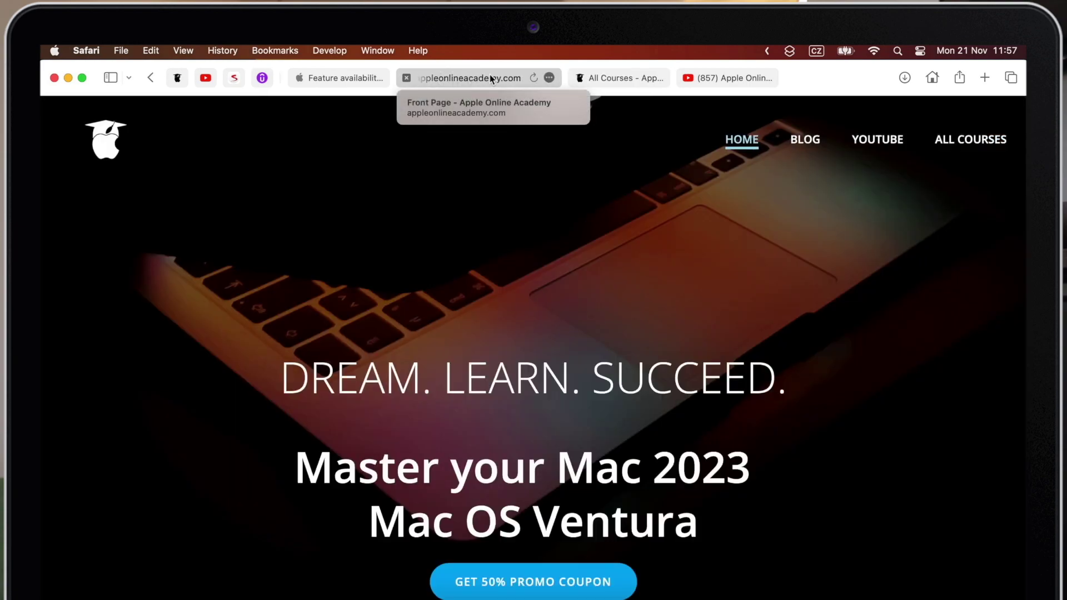
{"action": "key", "text": "ctrl+Right"}
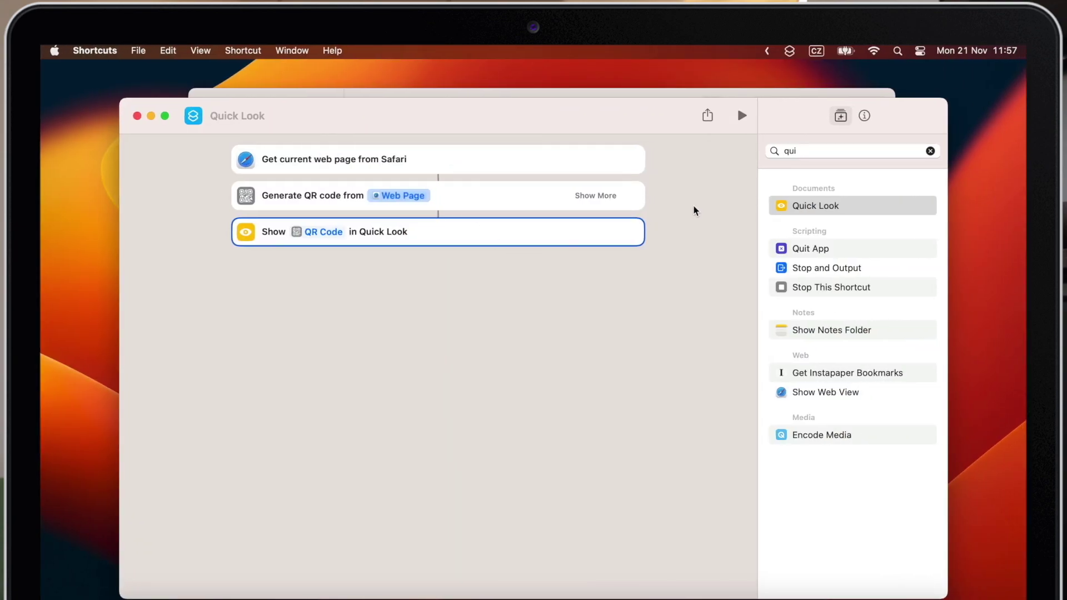
Run the shortcut so the current page's QR code appears in Quick Look, then right-click it
{"action": "left_click", "coordinate": [743, 116]}
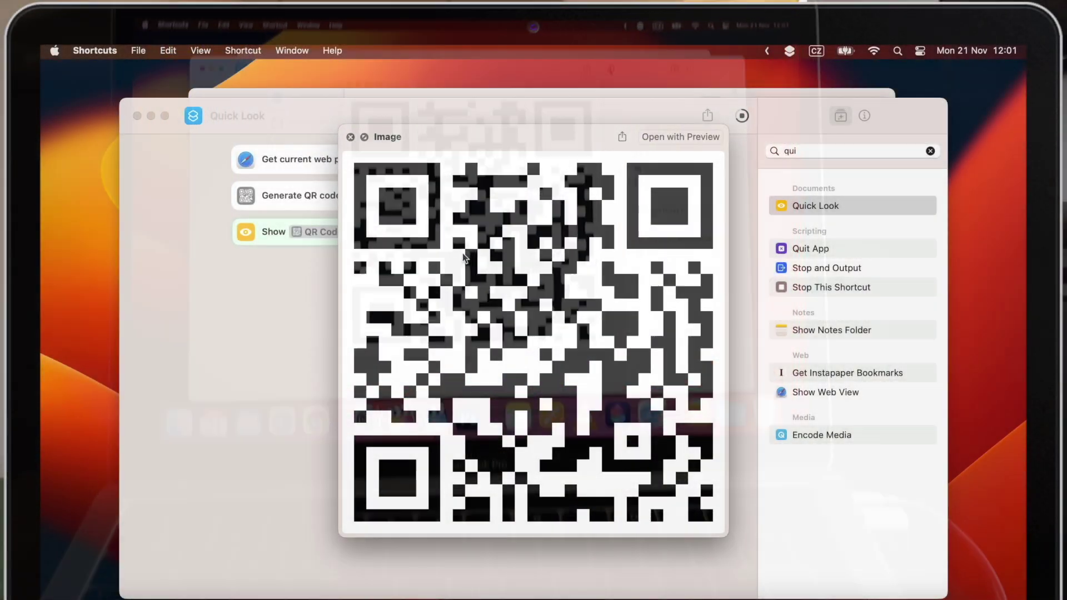
{"action": "right_click", "coordinate": [468, 253]}
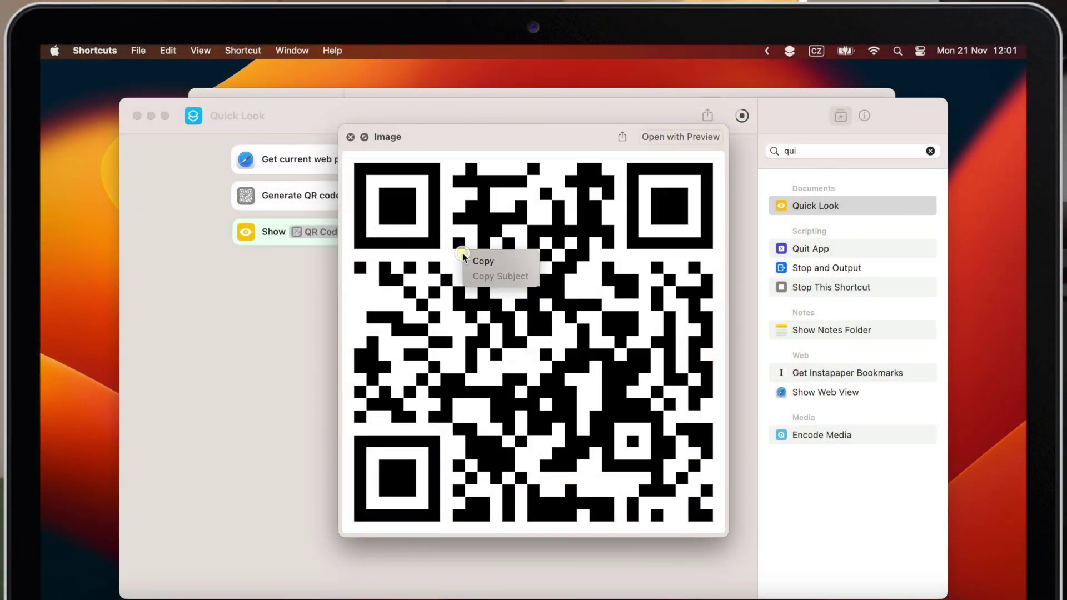
Copy the QR image, paste it into the Important links document and shrink it to fit
{"action": "left_click", "coordinate": [479, 260]}
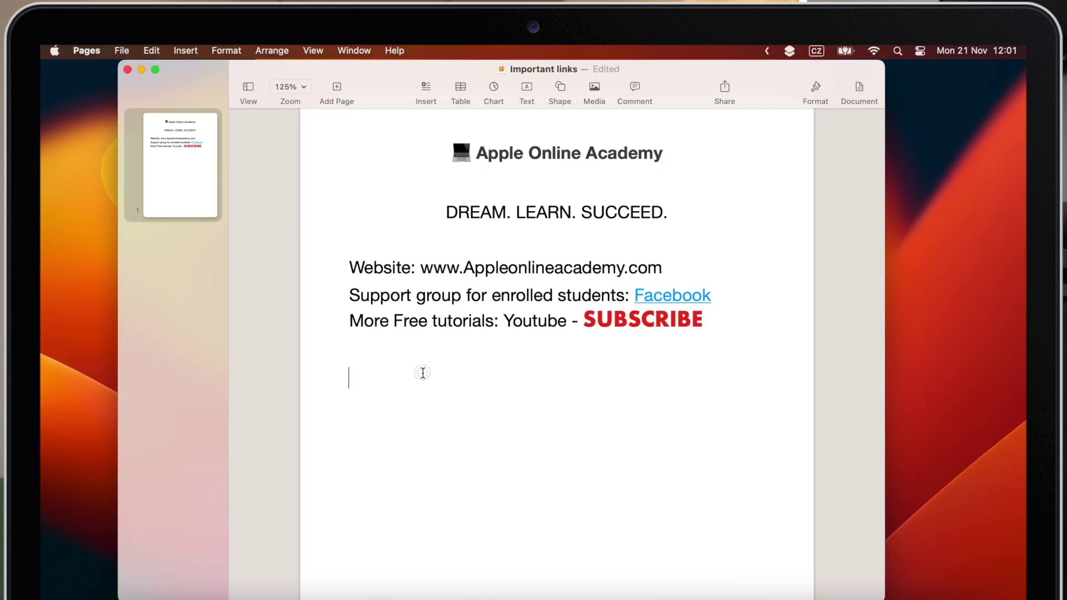
{"action": "key", "text": "super+v"}
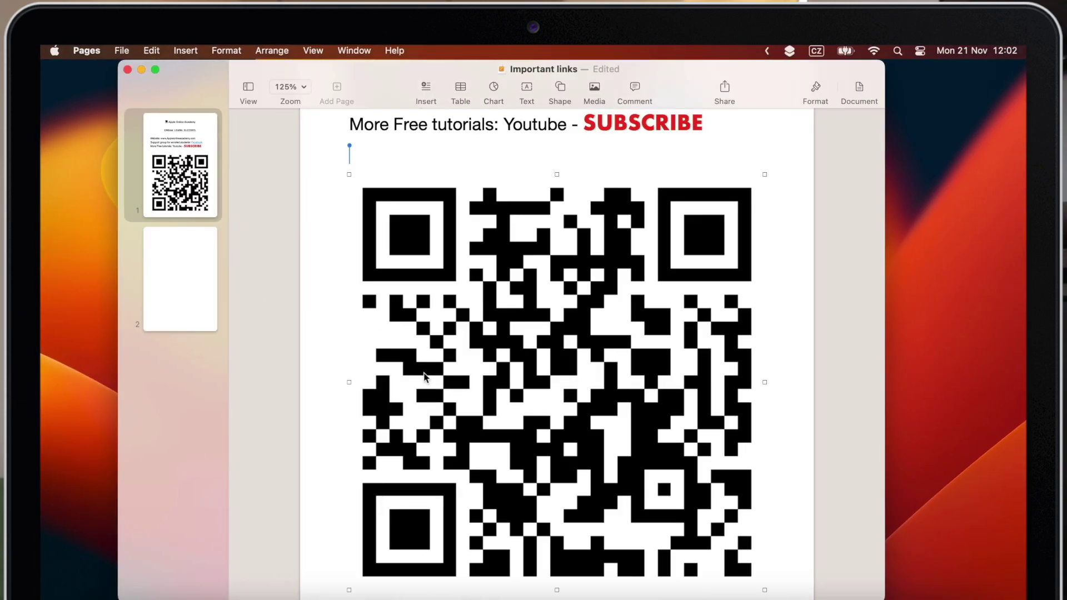
{"action": "left_click_drag", "start_coordinate": [763, 590], "coordinate": [501, 328]}
{"action": "scroll", "coordinate": [657, 324], "scroll_direction": "up", "scroll_amount": 5}
{"action": "left_click", "coordinate": [657, 323]}
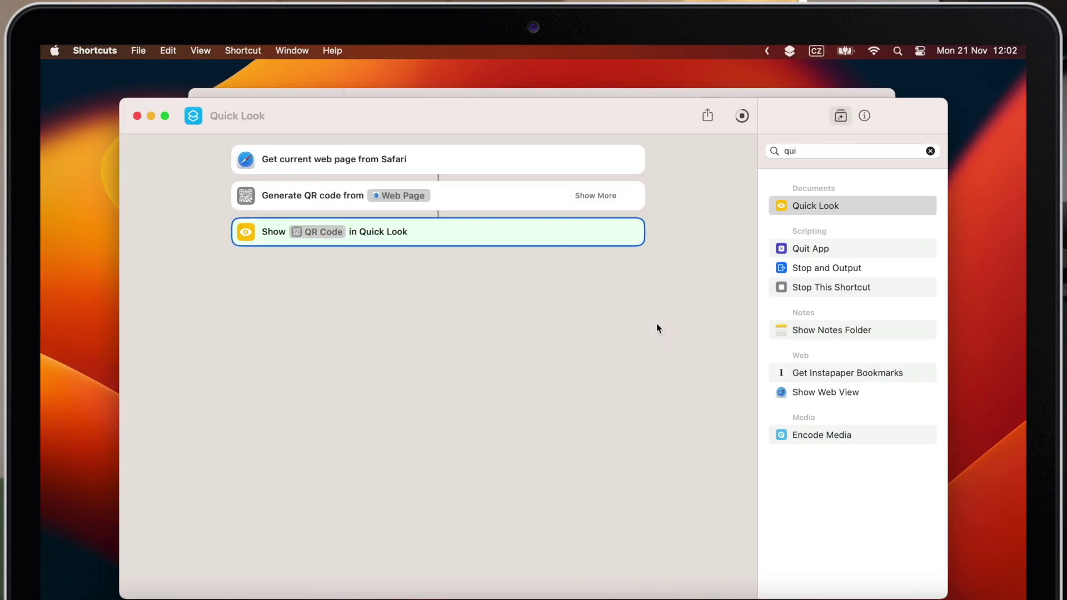
Add a Save File step after Show in Quick Look, found by searching 'save'
{"action": "left_click", "coordinate": [689, 245]}
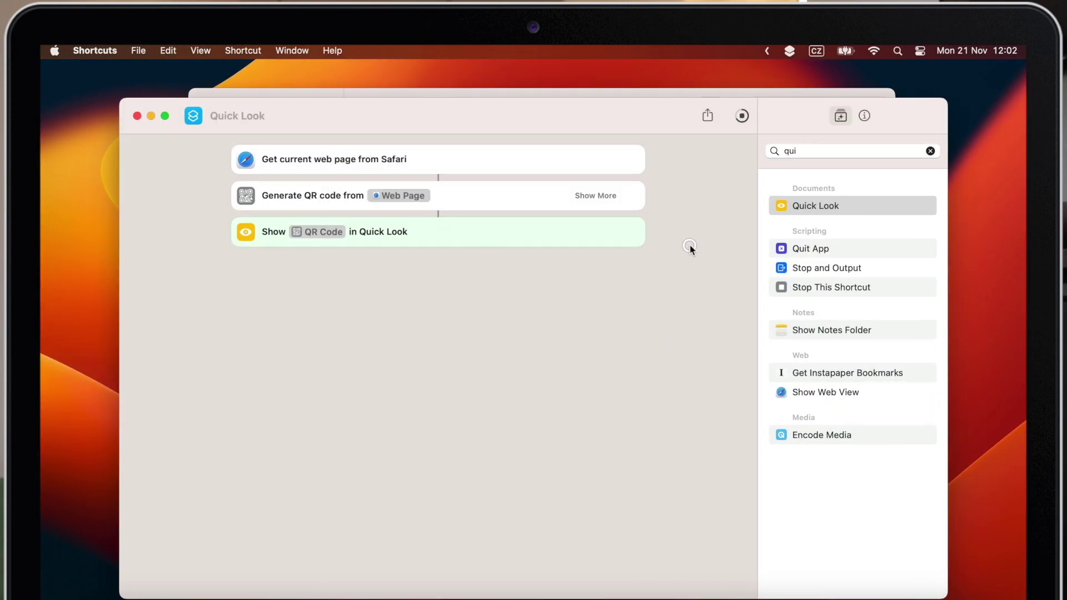
{"action": "left_click", "coordinate": [930, 151]}
{"action": "type", "text": "save"}
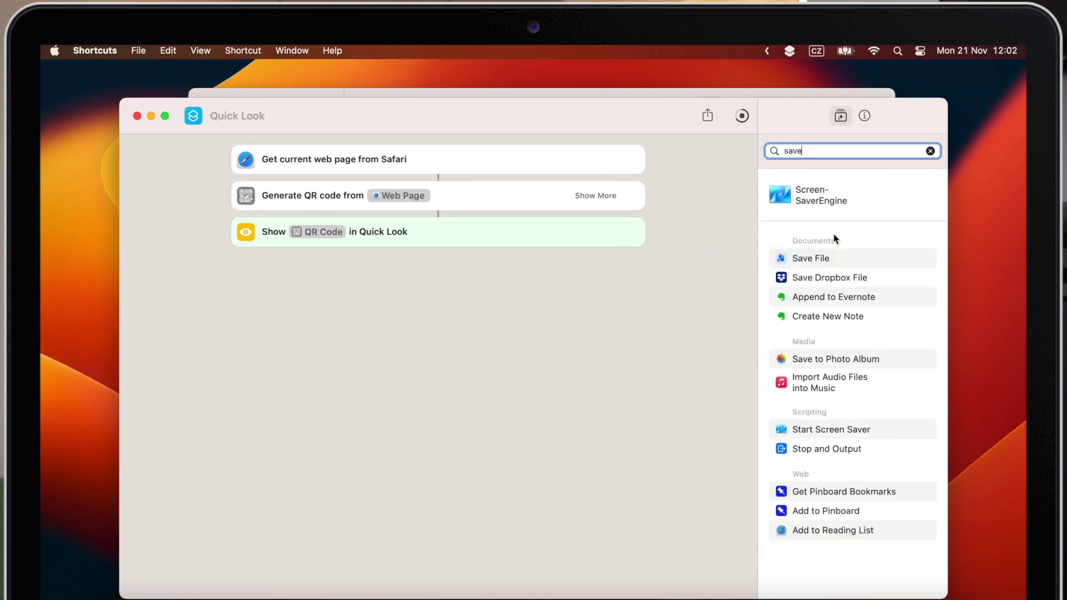
{"action": "left_click", "coordinate": [824, 259]}
{"action": "double_click", "coordinate": [825, 259]}
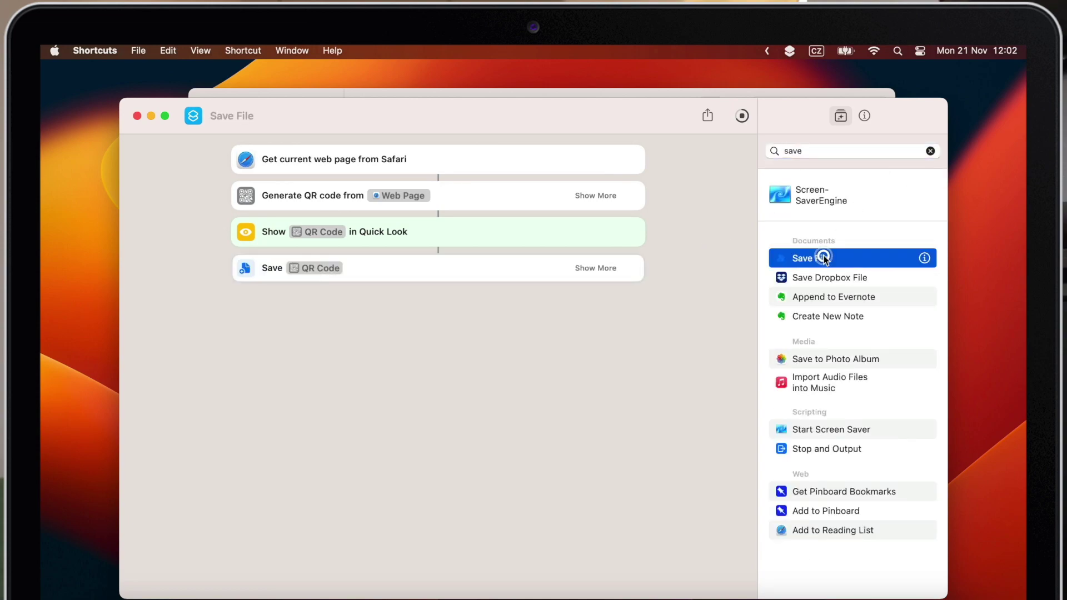
Run the shortcut and save the QR code as Image.png on the Desktop
{"action": "left_click", "coordinate": [741, 117]}
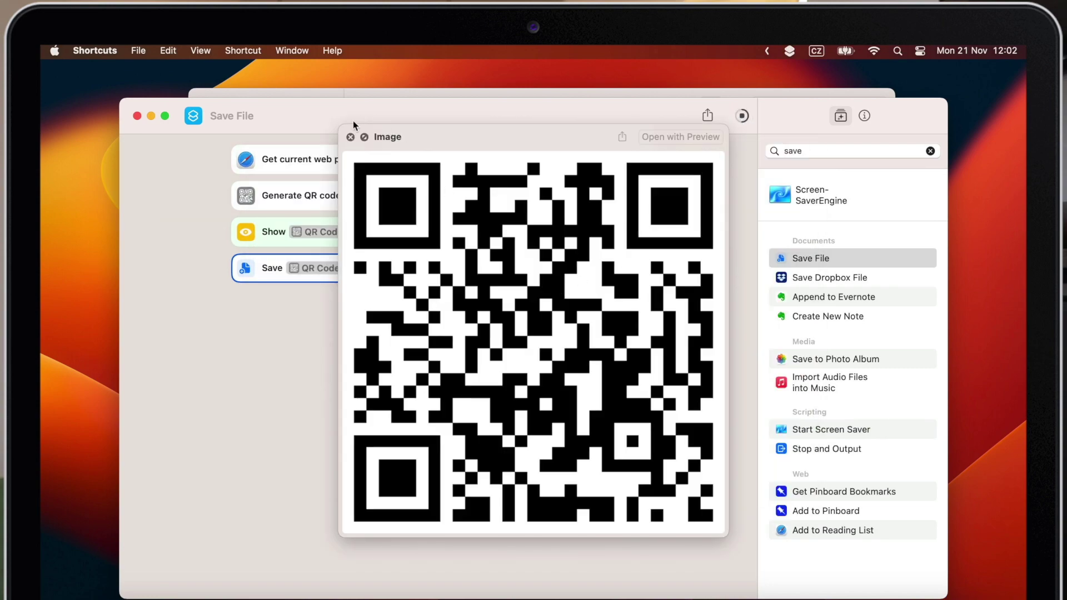
{"action": "left_click", "coordinate": [350, 137]}
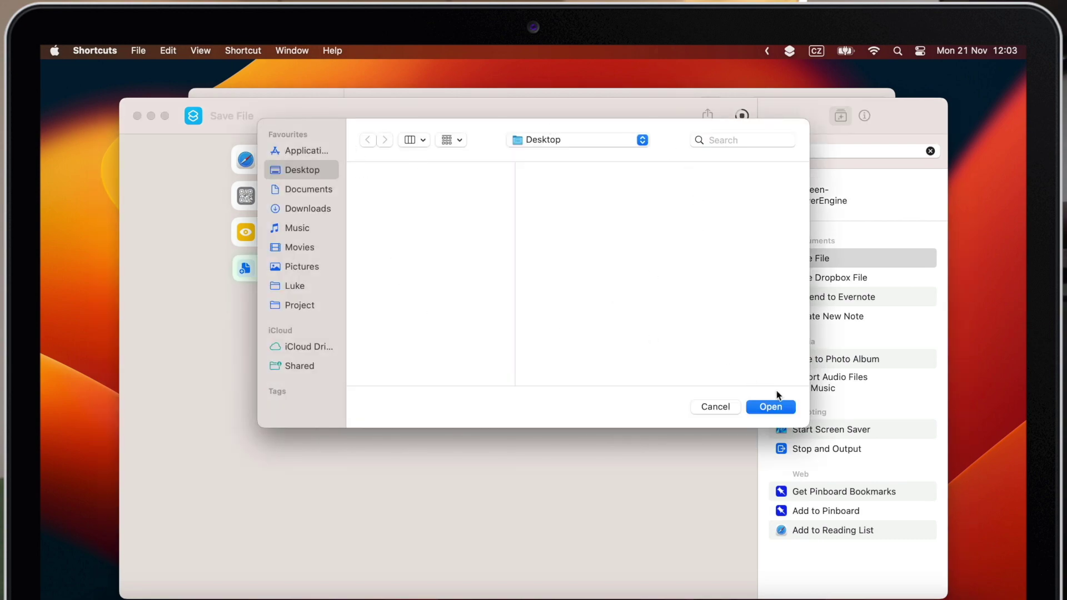
{"action": "left_click", "coordinate": [770, 407]}
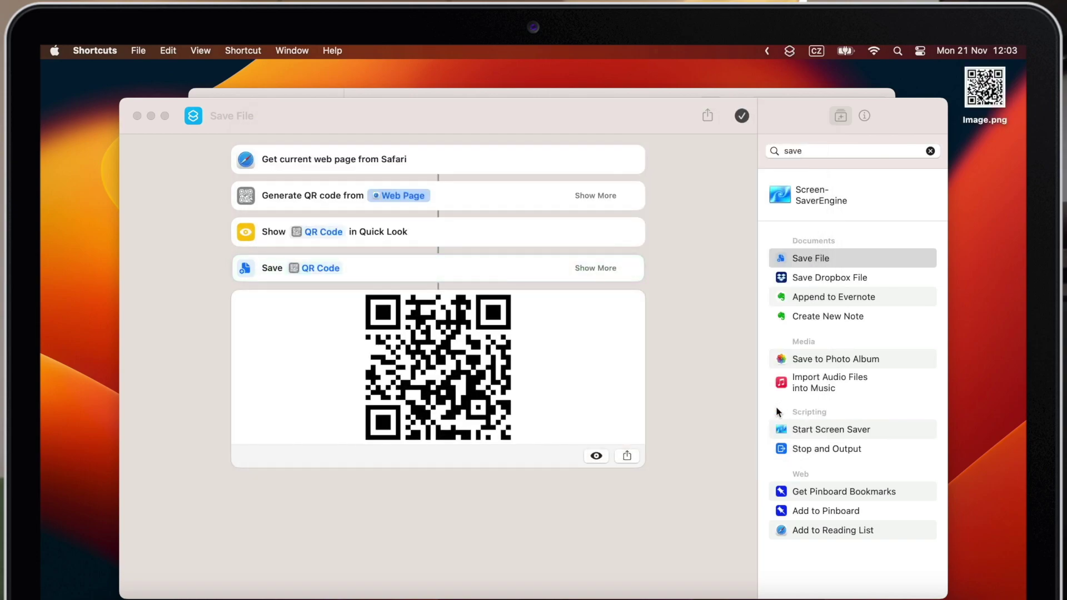
{"action": "left_click", "coordinate": [982, 89]}
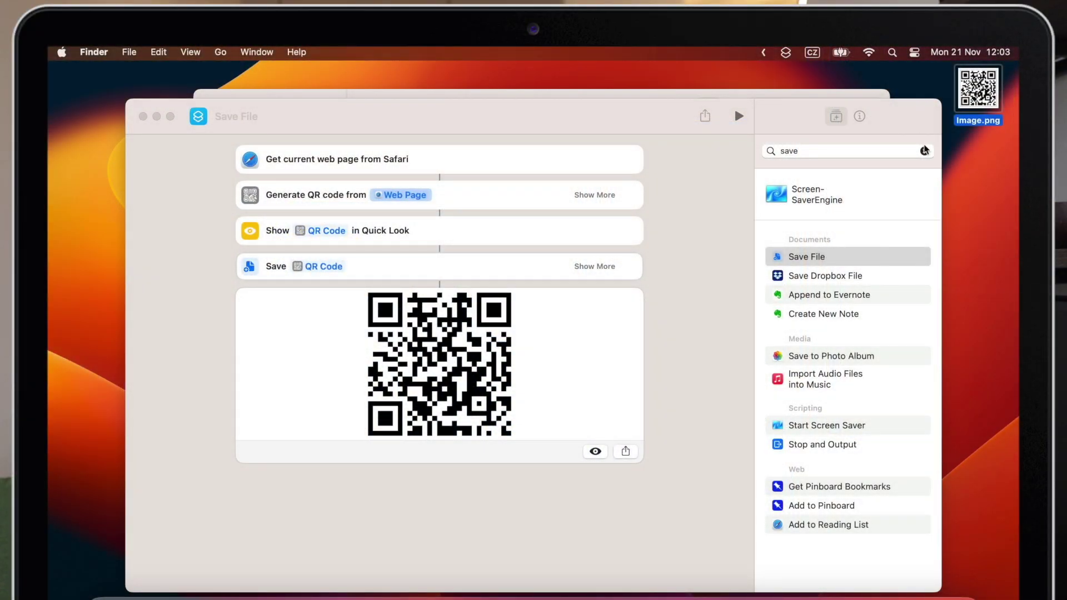
Add a Rename File step at the end of the shortcut
{"action": "left_click", "coordinate": [924, 151]}
{"action": "type", "text": "rename"}
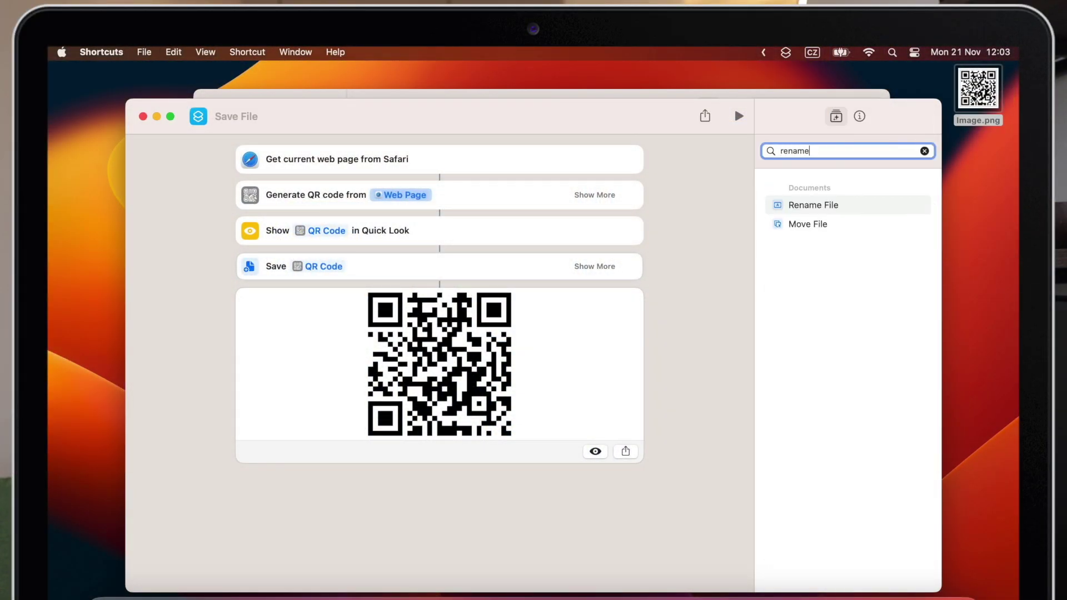
{"action": "double_click", "coordinate": [823, 205]}
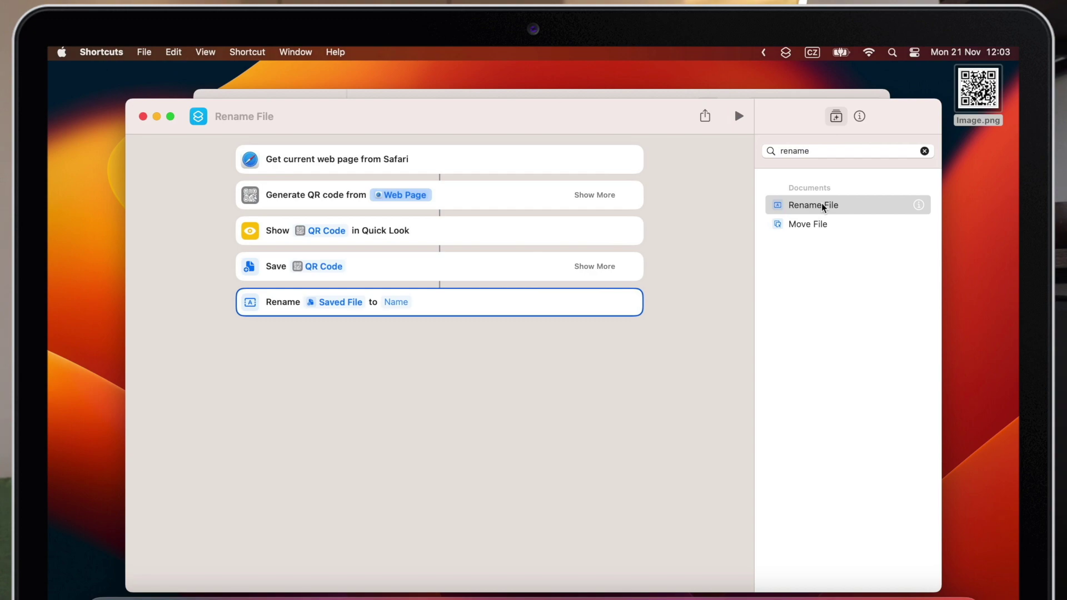
Insert Get Details of Safari Web Page below the first action, with Detail set to Name
{"action": "left_click", "coordinate": [924, 151]}
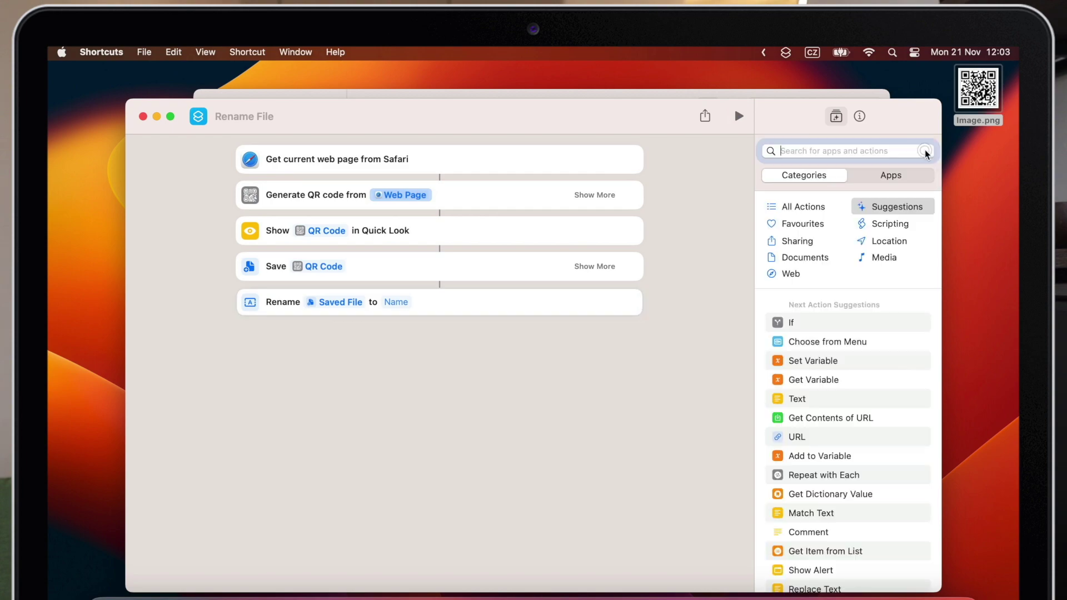
{"action": "type", "text": "Safari"}
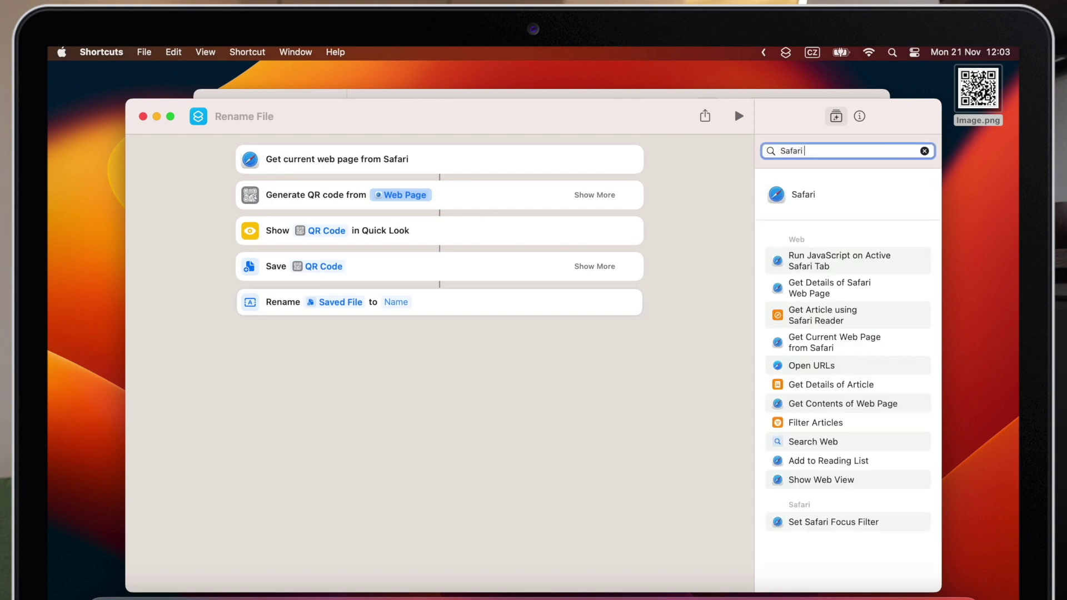
{"action": "type", "text": " details"}
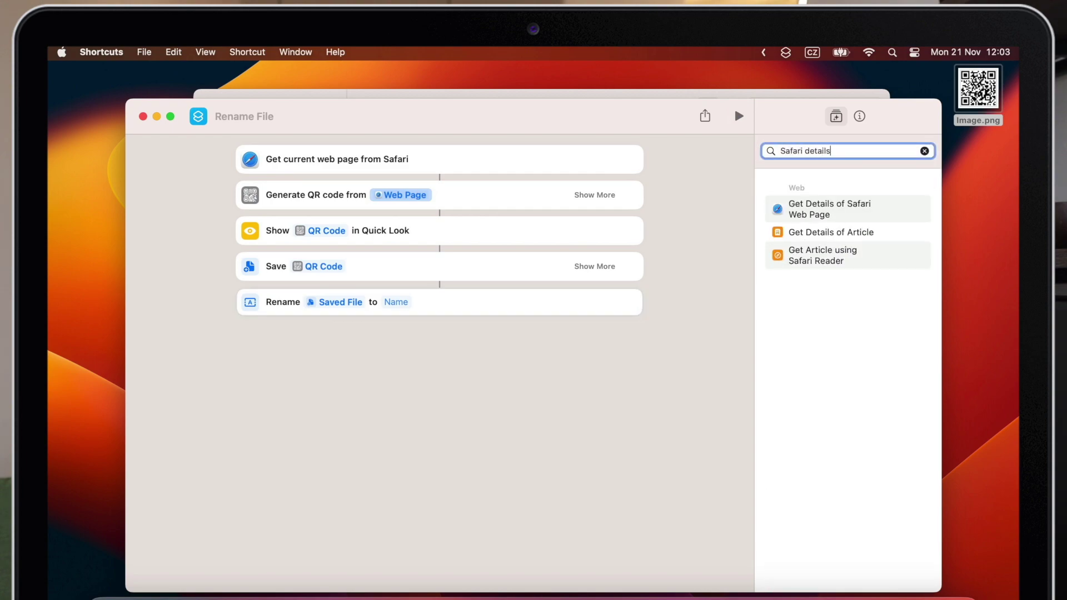
{"action": "left_click", "coordinate": [821, 208]}
{"action": "left_click_drag", "start_coordinate": [821, 209], "coordinate": [557, 198]}
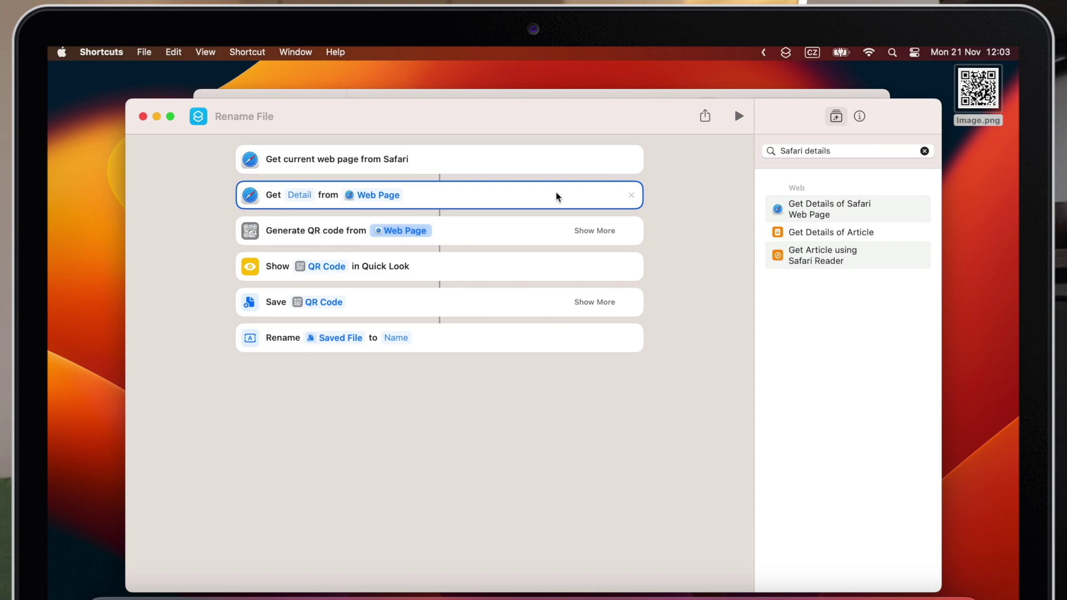
{"action": "left_click", "coordinate": [300, 195]}
{"action": "left_click", "coordinate": [333, 243]}
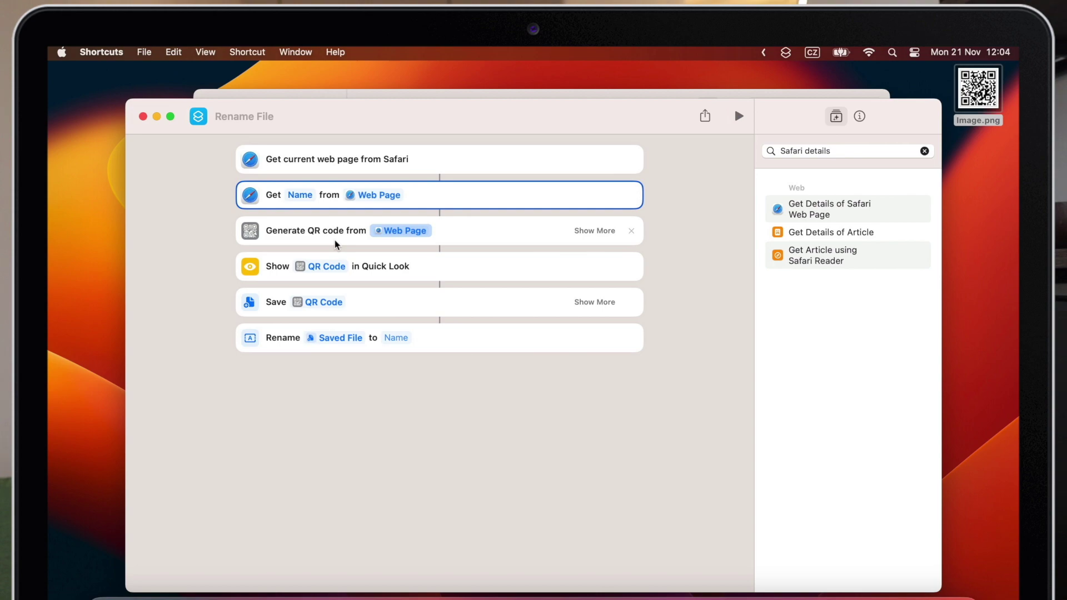
Set the Rename step's new name to the page's Name variable
{"action": "right_click", "coordinate": [398, 339]}
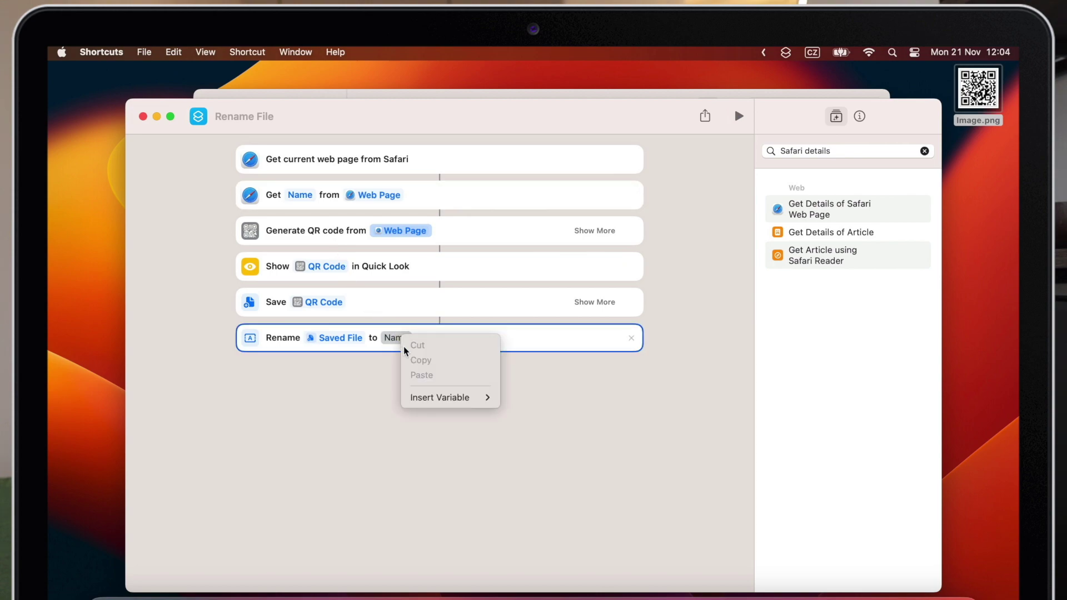
{"action": "mouse_move", "coordinate": [444, 397]}
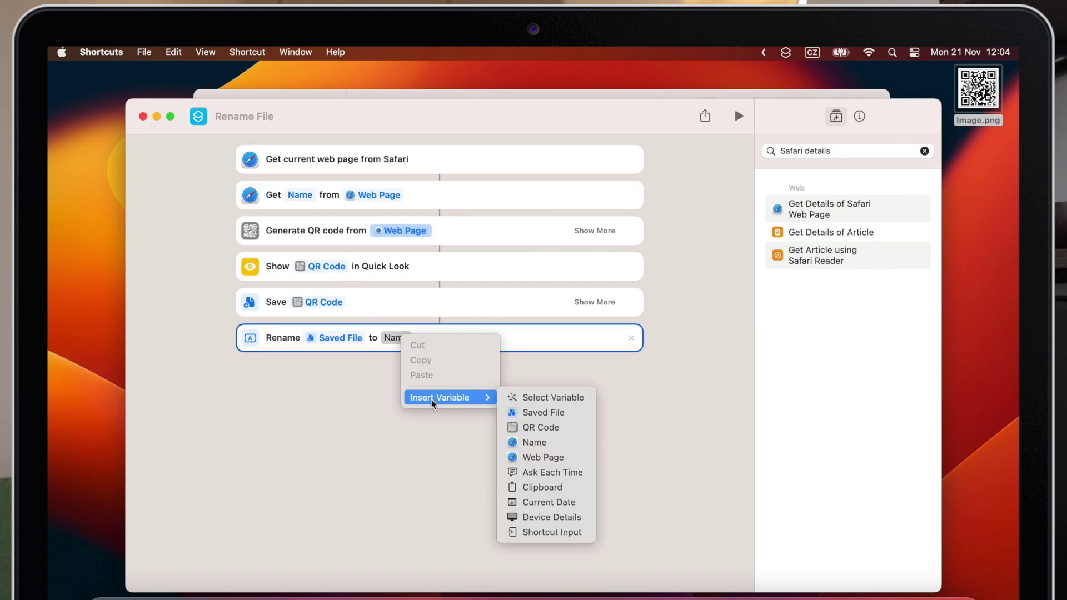
{"action": "left_click", "coordinate": [532, 398]}
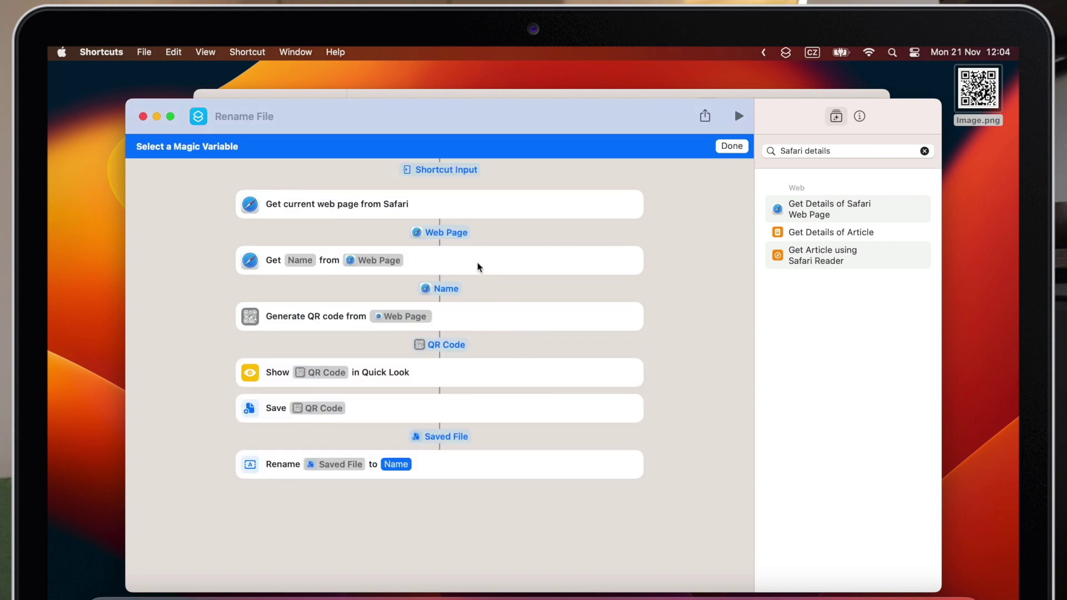
{"action": "left_click", "coordinate": [439, 288]}
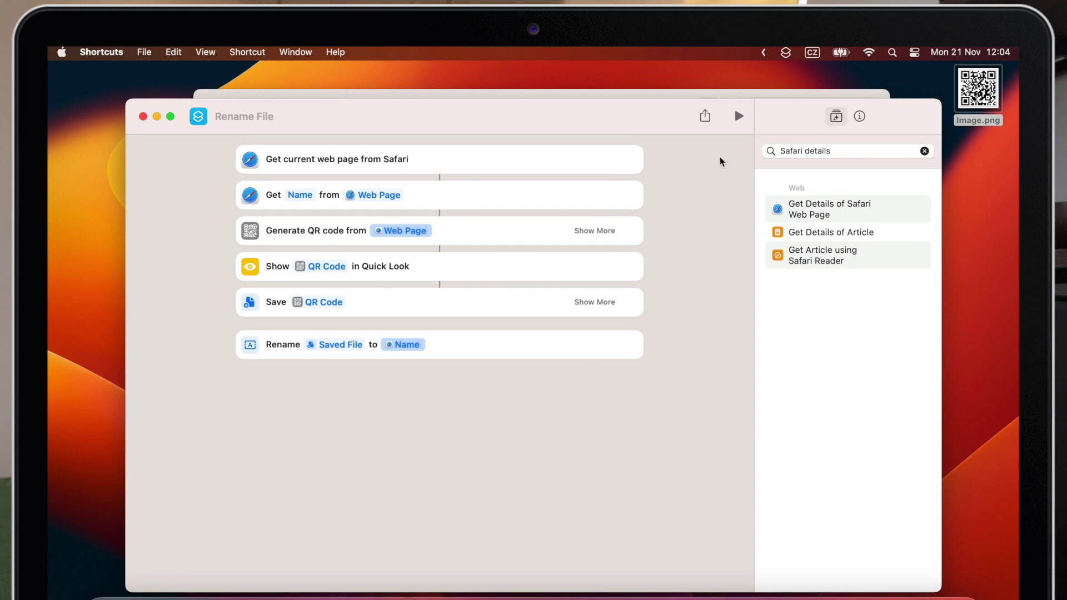
Run the shortcut, allow Desktop access, and confirm the file is Front Page - Apple Online Academy.png
{"action": "left_click", "coordinate": [738, 115]}
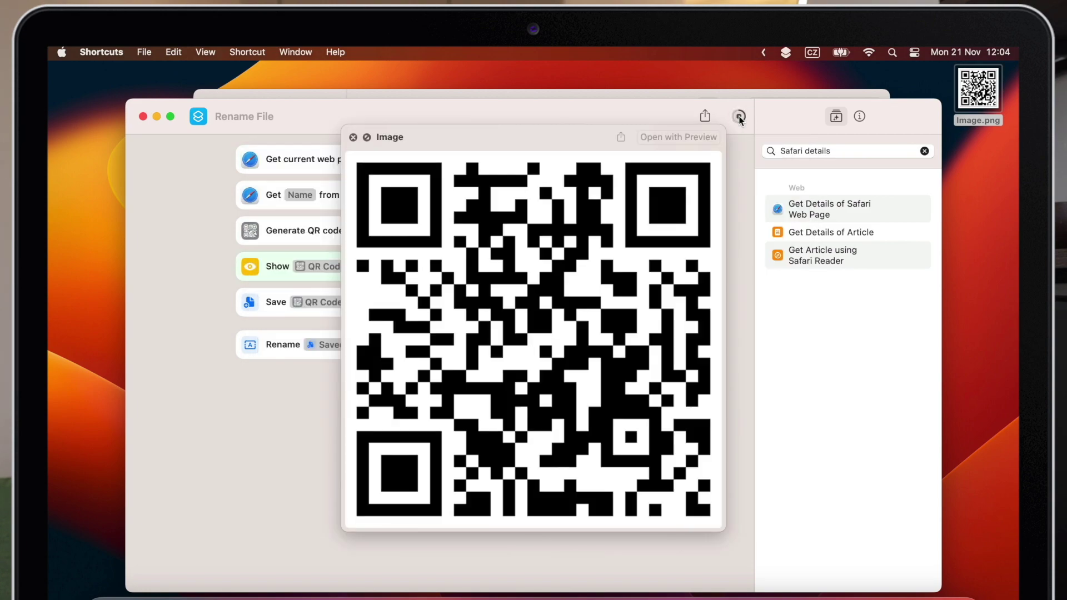
{"action": "left_click", "coordinate": [354, 137]}
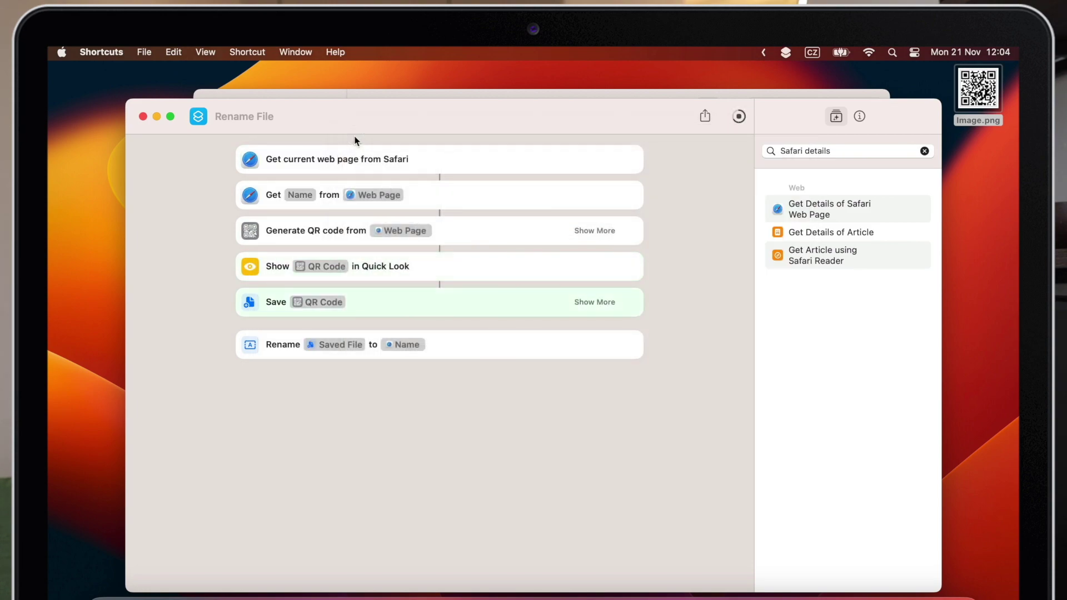
{"action": "left_click", "coordinate": [759, 402]}
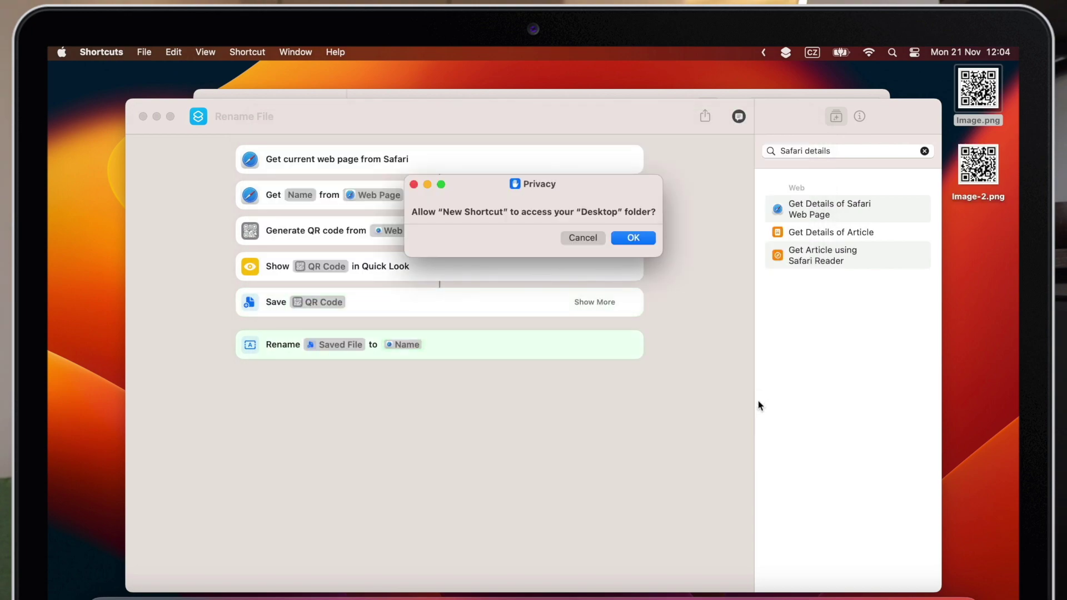
{"action": "left_click", "coordinate": [634, 238]}
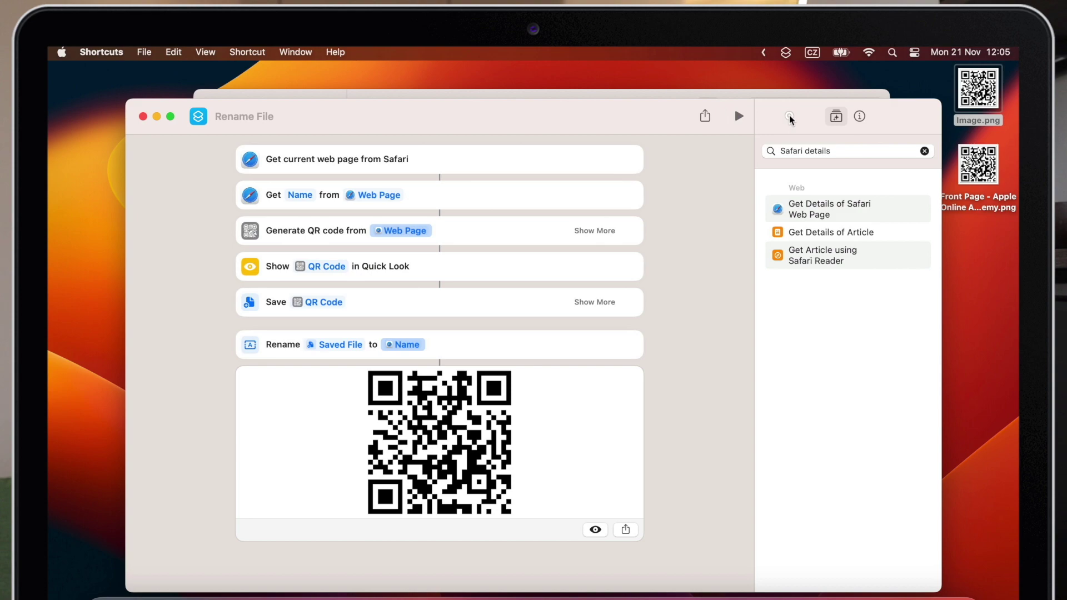
{"action": "left_click_drag", "start_coordinate": [790, 117], "coordinate": [773, 107]}
{"action": "left_click", "coordinate": [973, 203]}
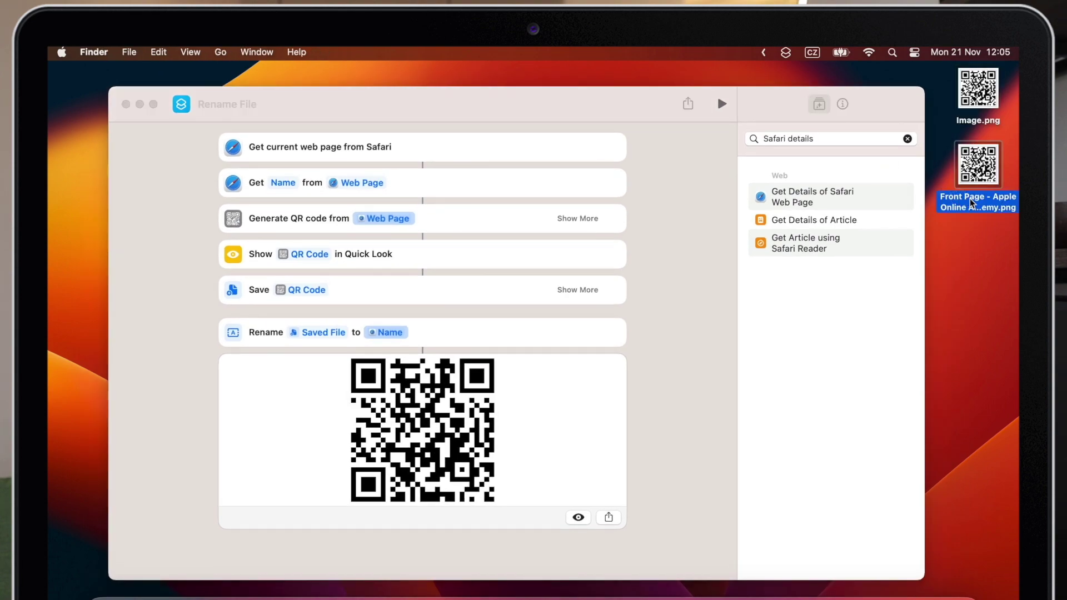
{"action": "left_click", "coordinate": [967, 200]}
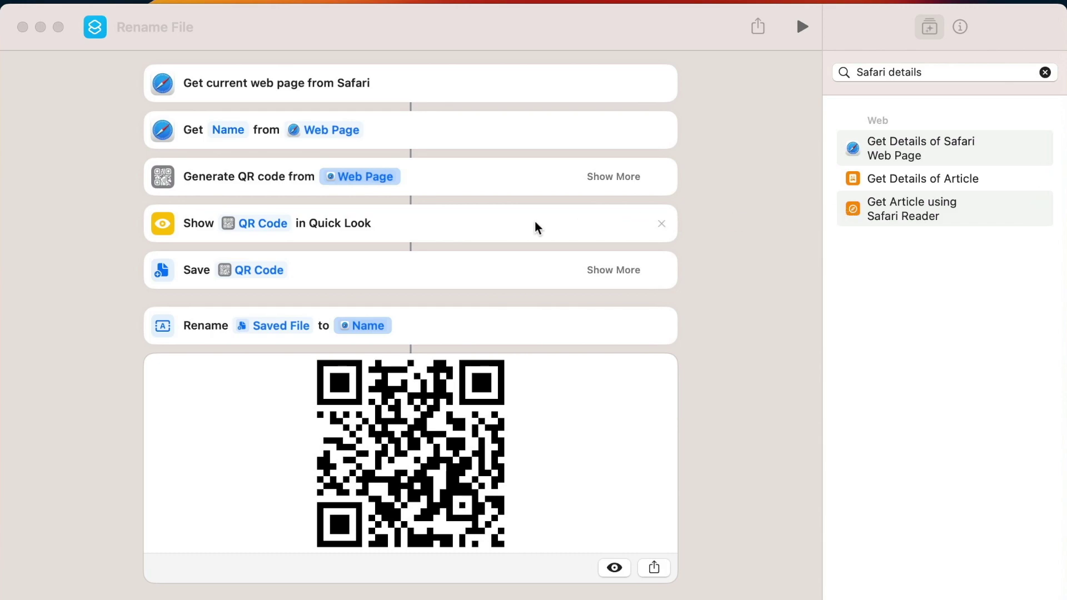
Delete the Show in Quick Look step and leave Ask Where To Save enabled on the Save step
{"action": "left_click", "coordinate": [662, 224]}
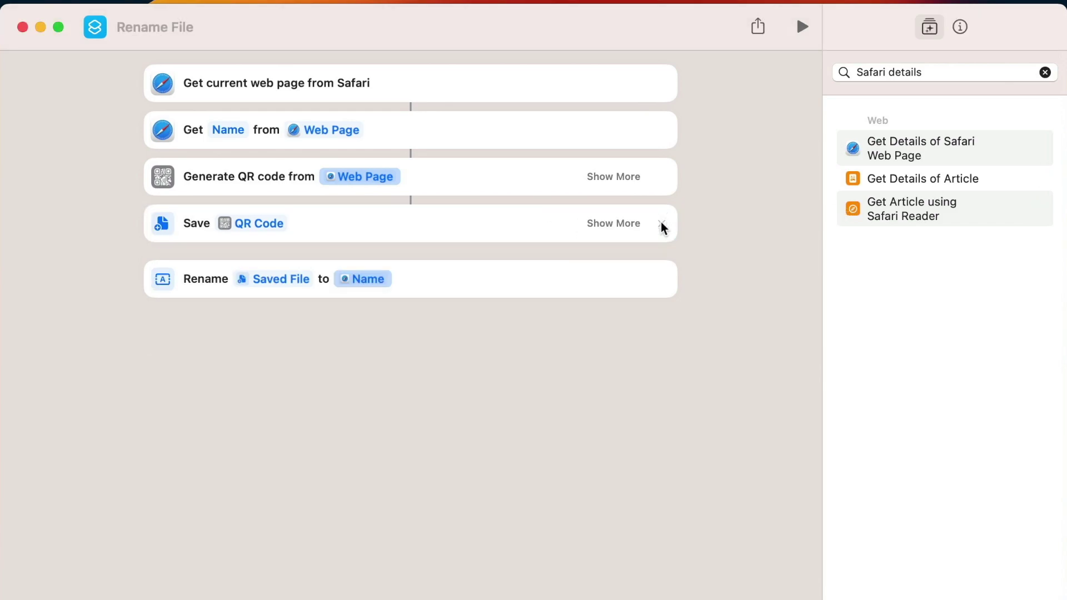
{"action": "left_click", "coordinate": [623, 224]}
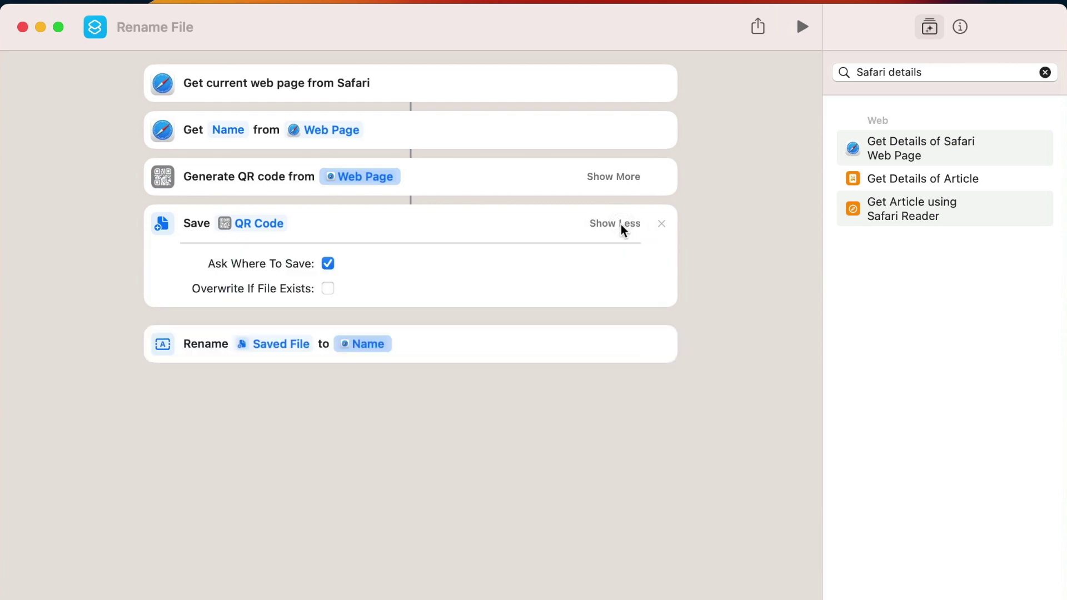
{"action": "left_click", "coordinate": [328, 263]}
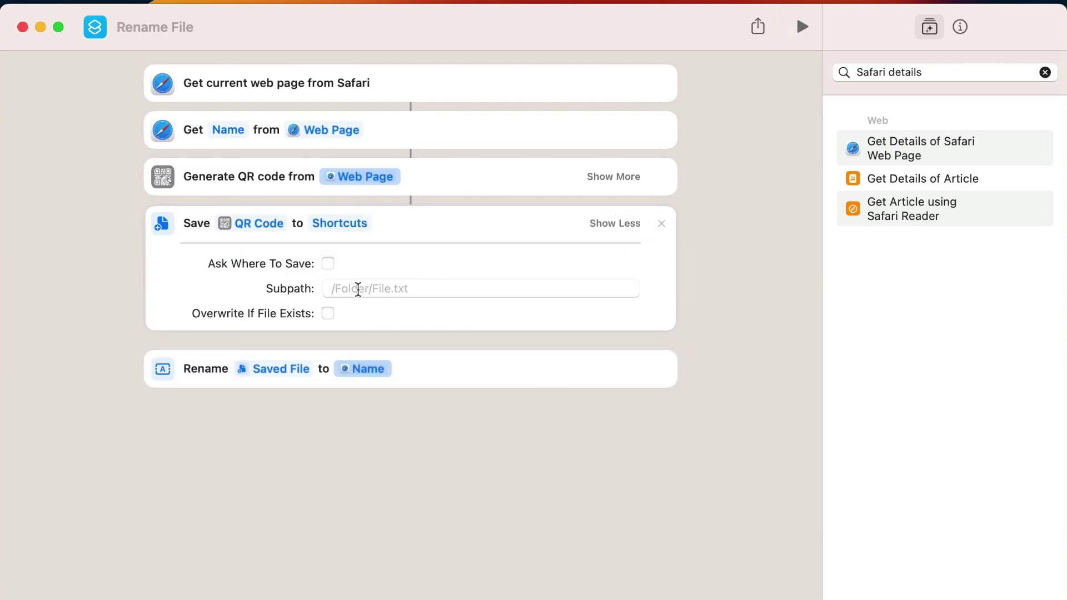
{"action": "left_click", "coordinate": [329, 265]}
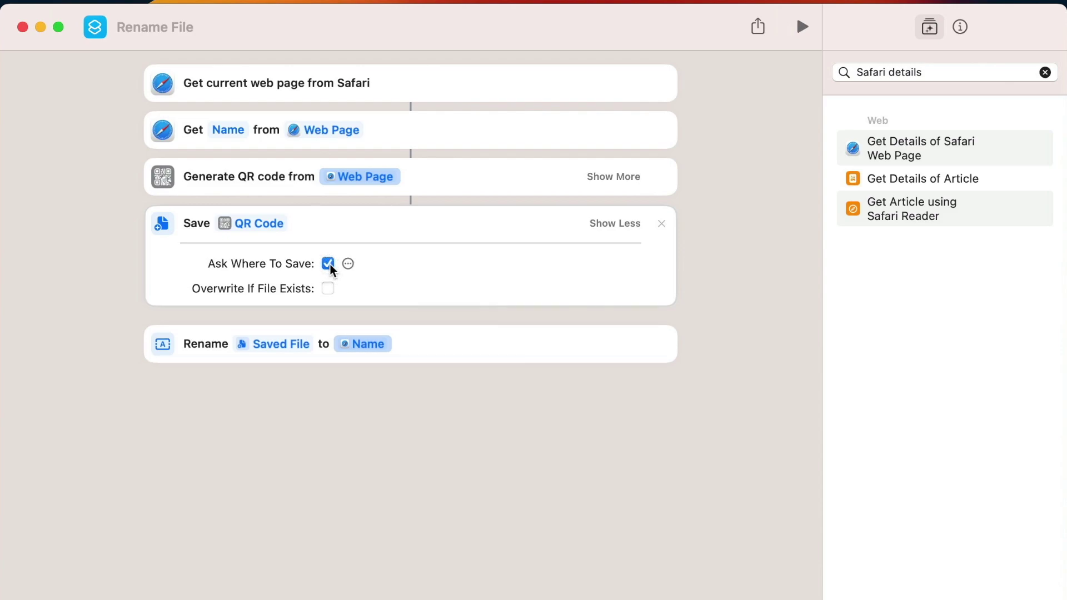
Pin the shortcut in the menu bar and rename it 'Generate QR Code'
{"action": "left_click", "coordinate": [964, 31]}
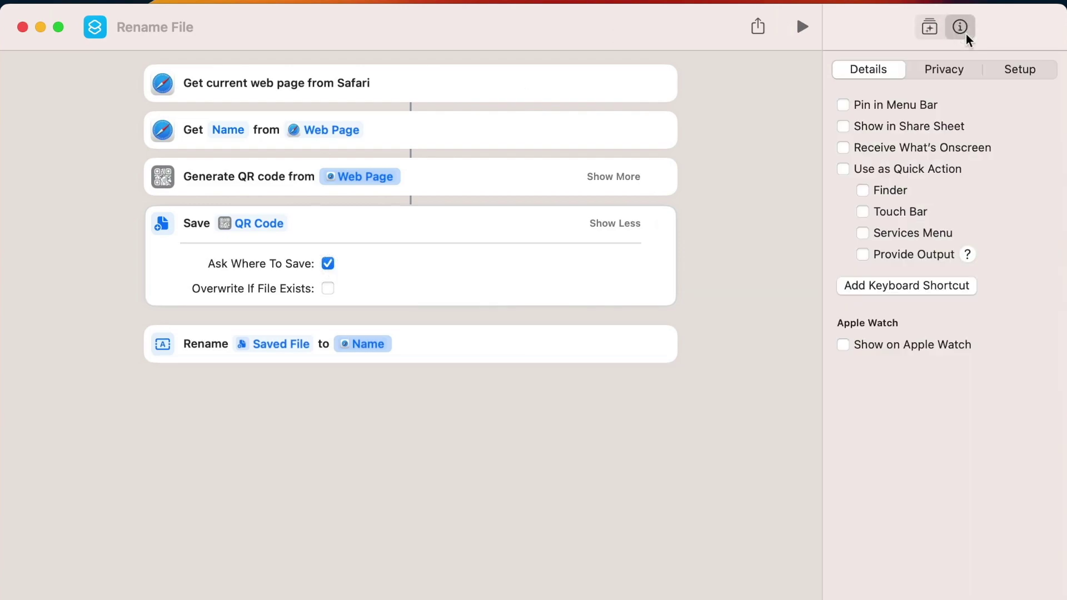
{"action": "left_click", "coordinate": [843, 105]}
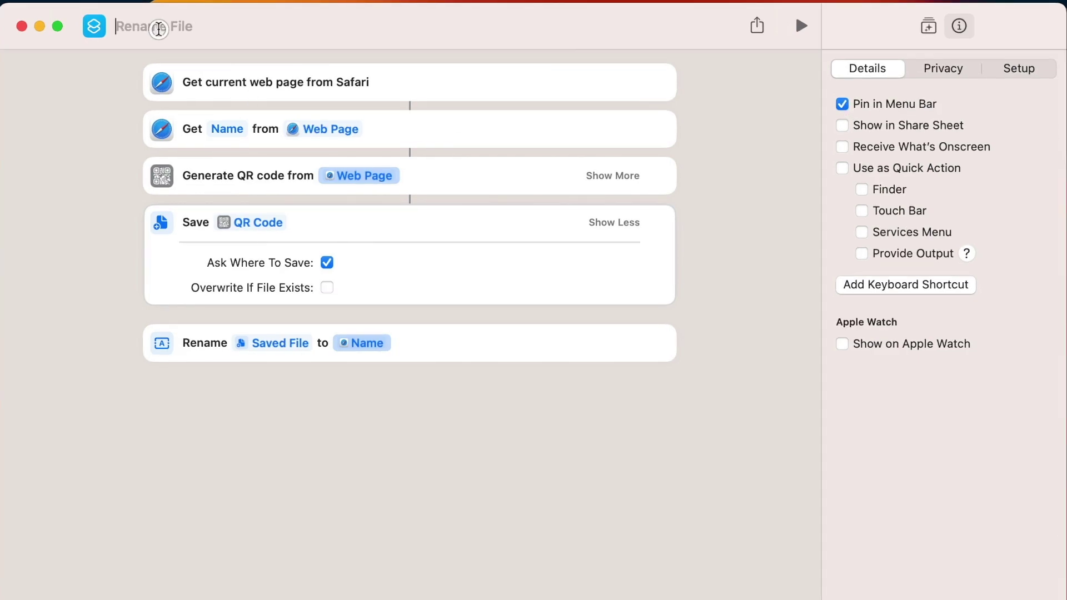
{"action": "left_click", "coordinate": [159, 29]}
{"action": "type", "text": "Generate QR Code"}
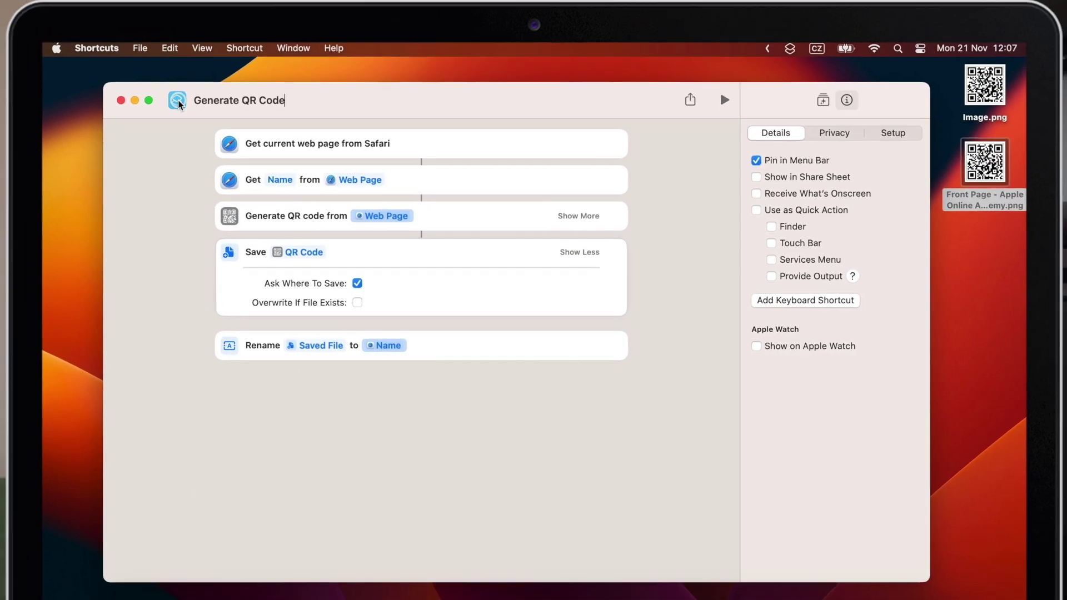
Give the shortcut a dark blue QR-scan symbol as its icon
{"action": "left_click", "coordinate": [115, 45]}
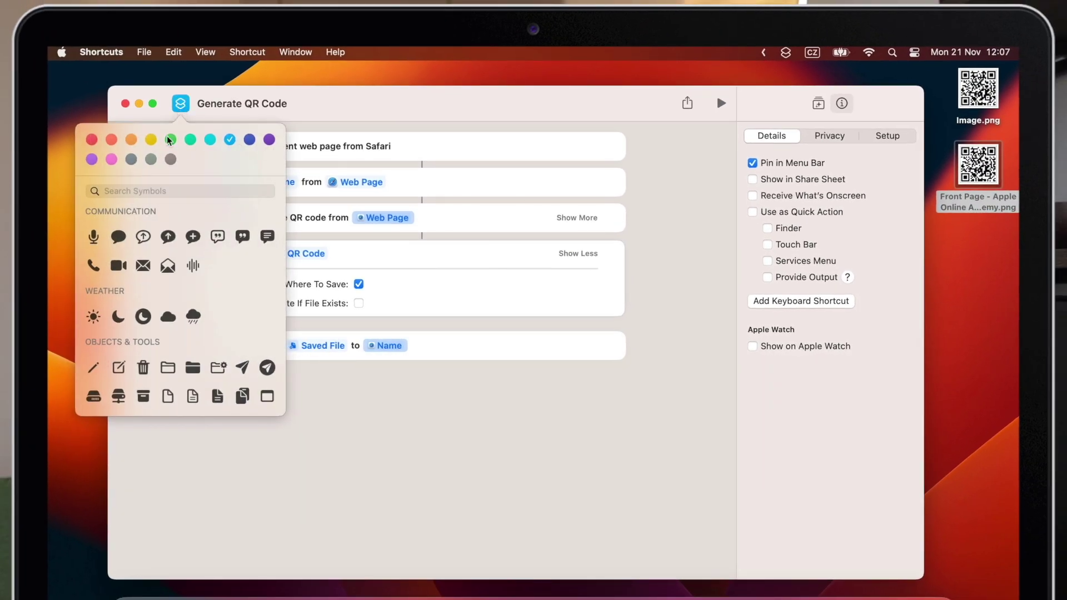
{"action": "scroll", "coordinate": [188, 264], "scroll_direction": "down", "scroll_amount": 10}
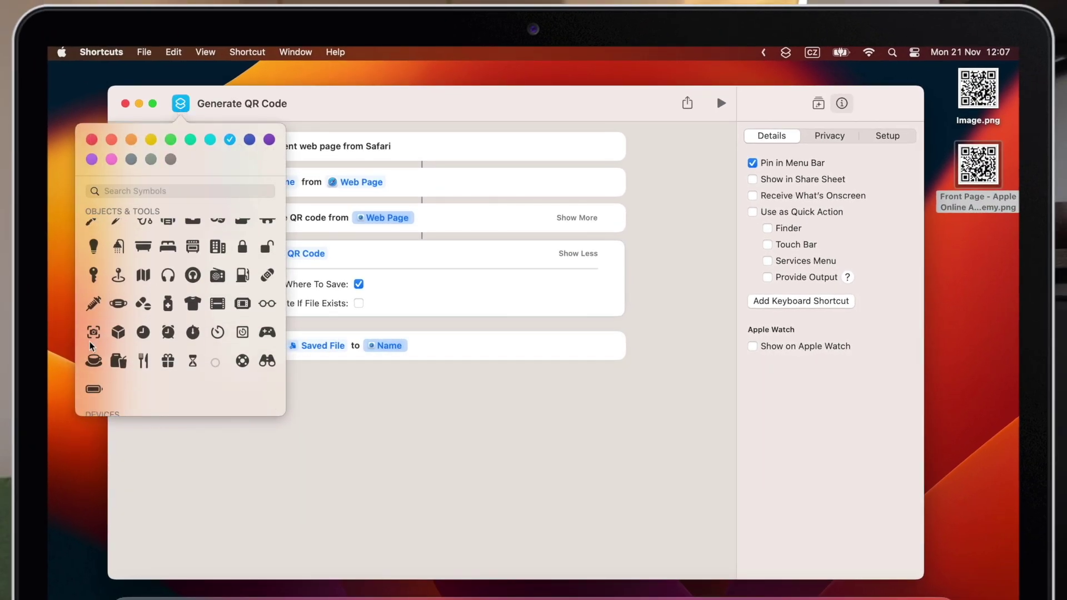
{"action": "left_click", "coordinate": [92, 334]}
{"action": "left_click", "coordinate": [250, 140]}
{"action": "left_click", "coordinate": [320, 110]}
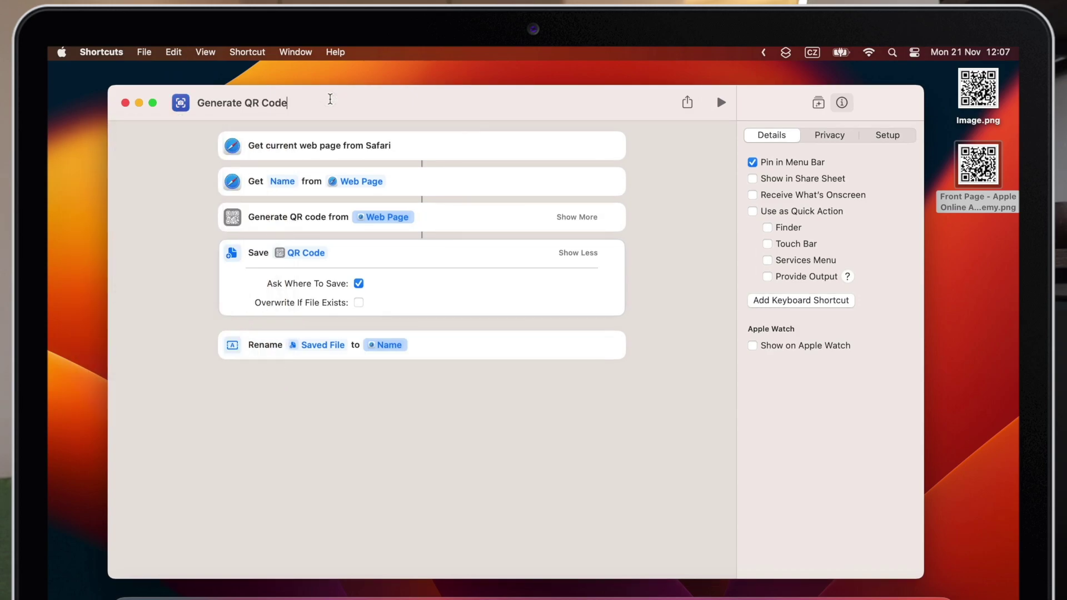